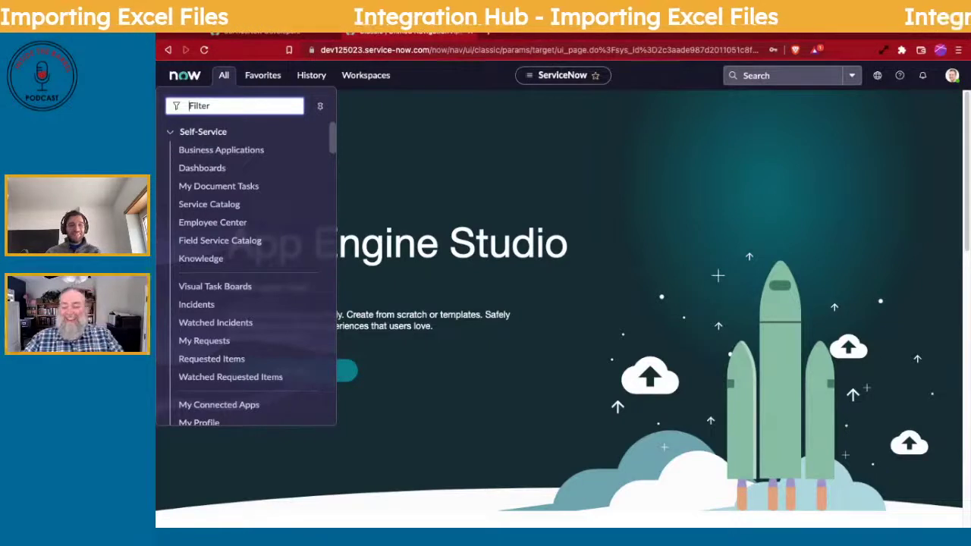
Find and open the IntegrationHub - Import module by filtering the navigator for "integr".
type("inte")
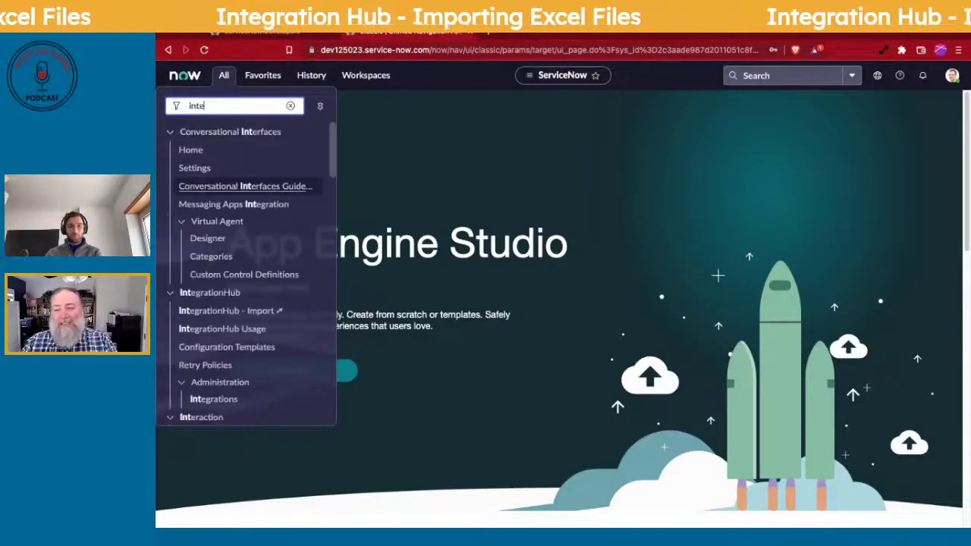
type("gr")
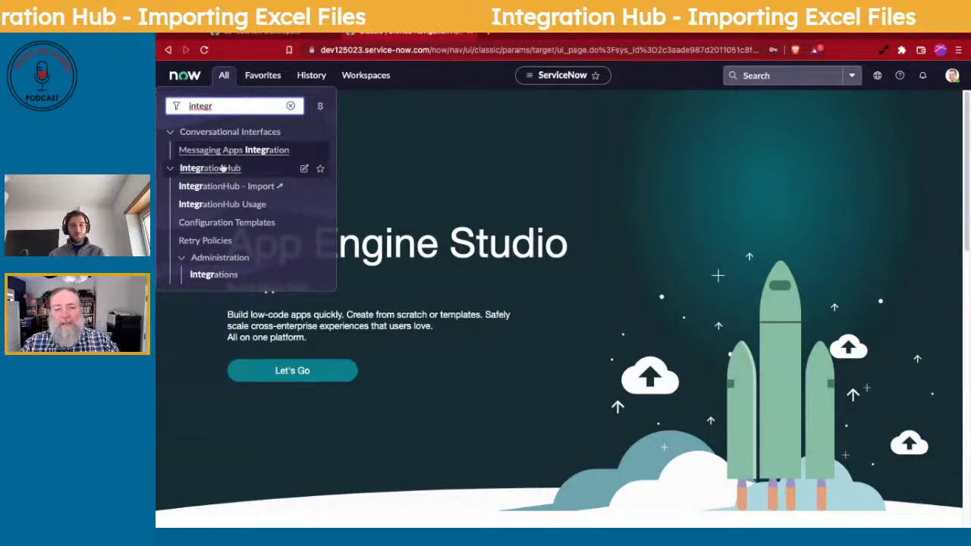
left_click(217, 187)
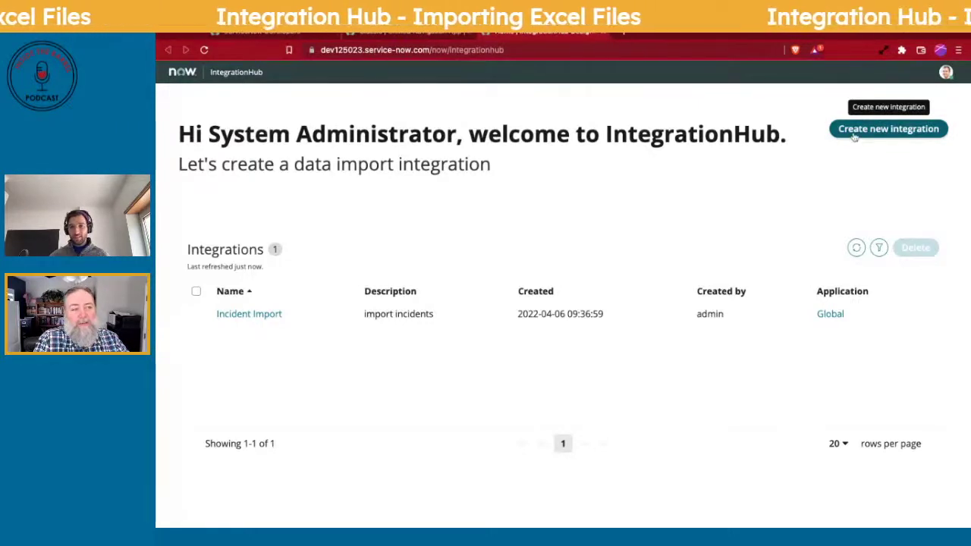
Create a data import integration named "Import old records" with the short description "importing old records" in the Global application.
left_click(888, 128)
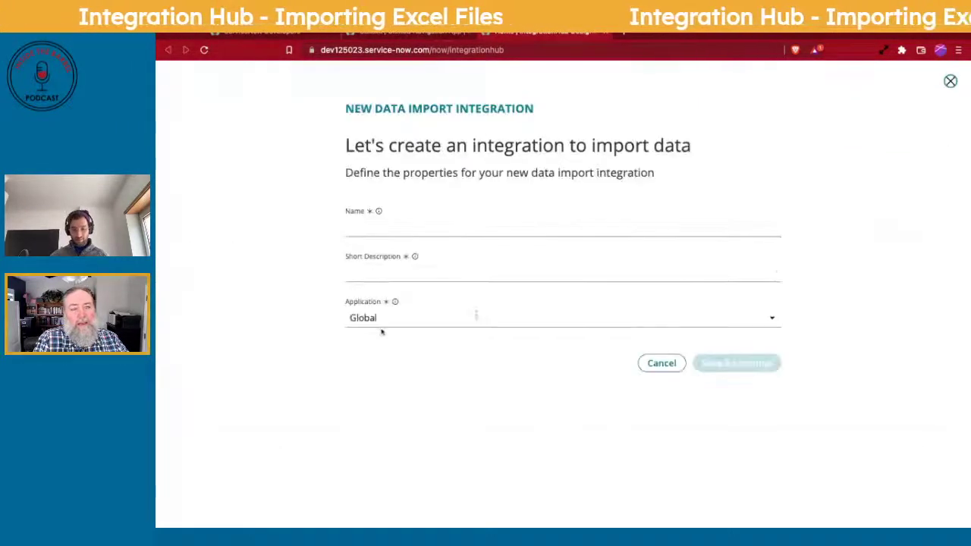
left_click(369, 227)
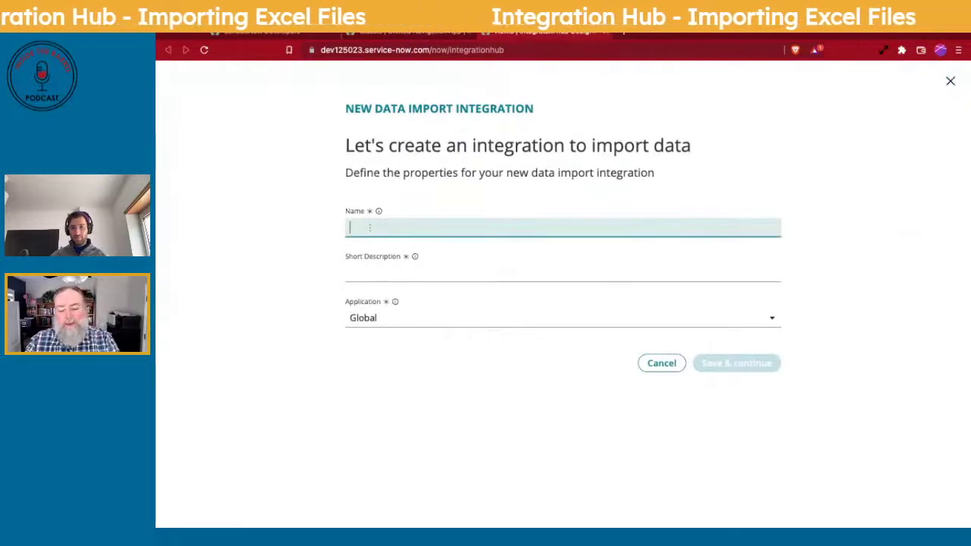
type("Import")
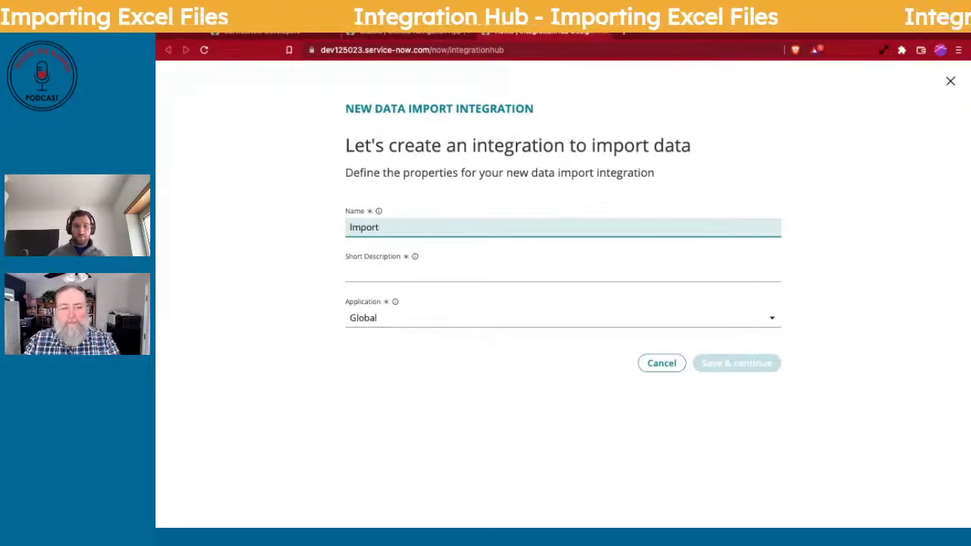
type(" old records")
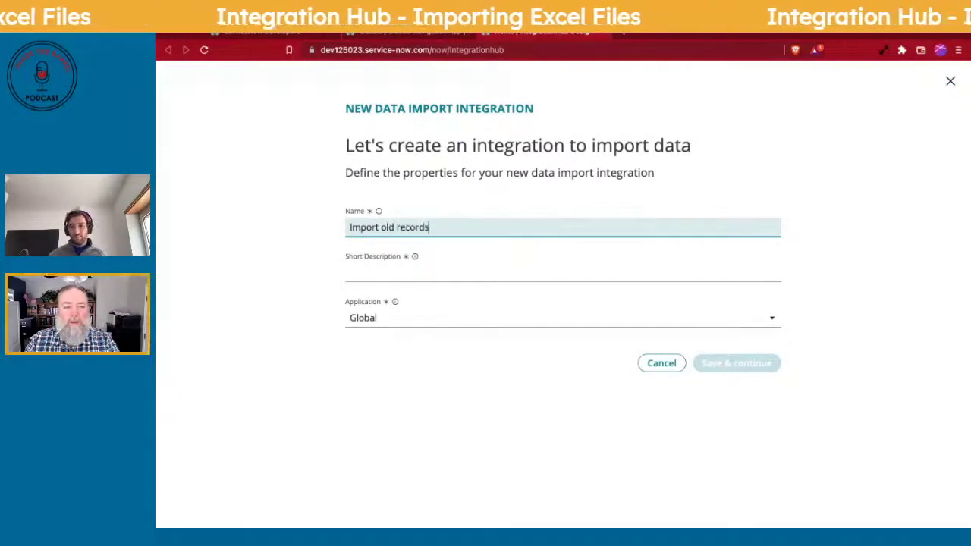
left_click(379, 276)
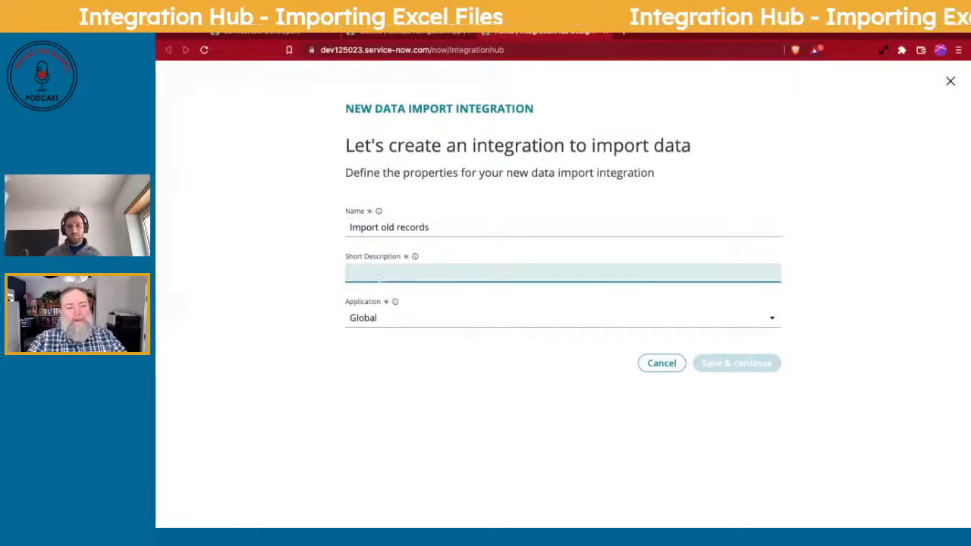
type("importing ")
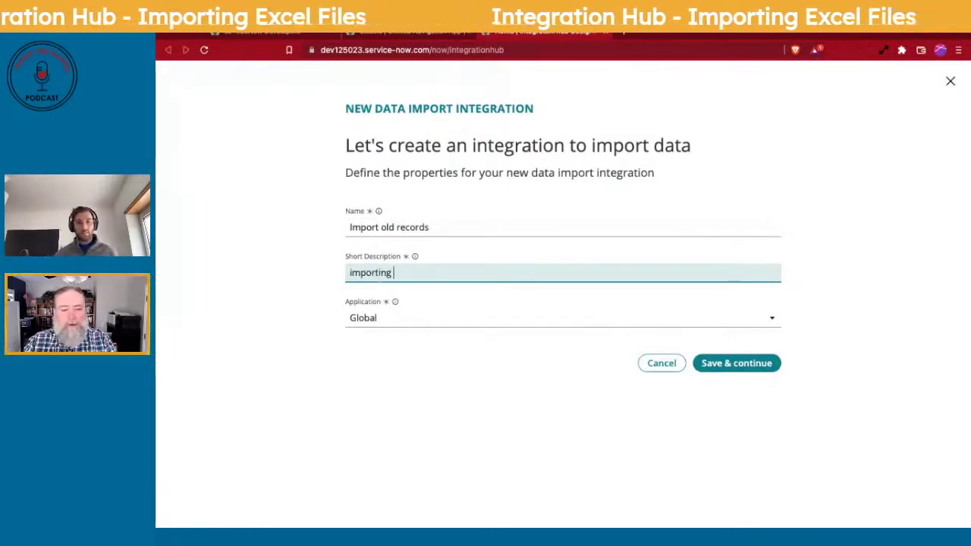
type("old records")
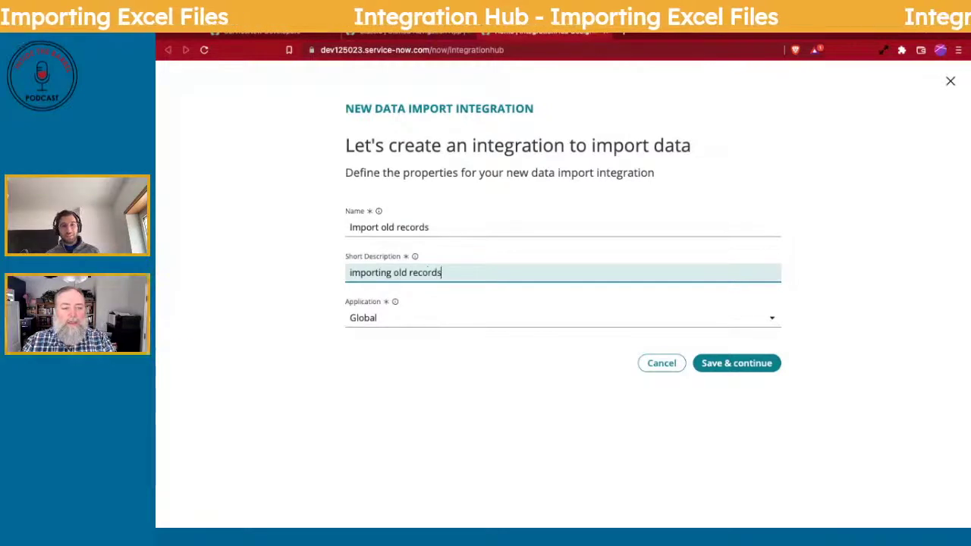
left_click(711, 364)
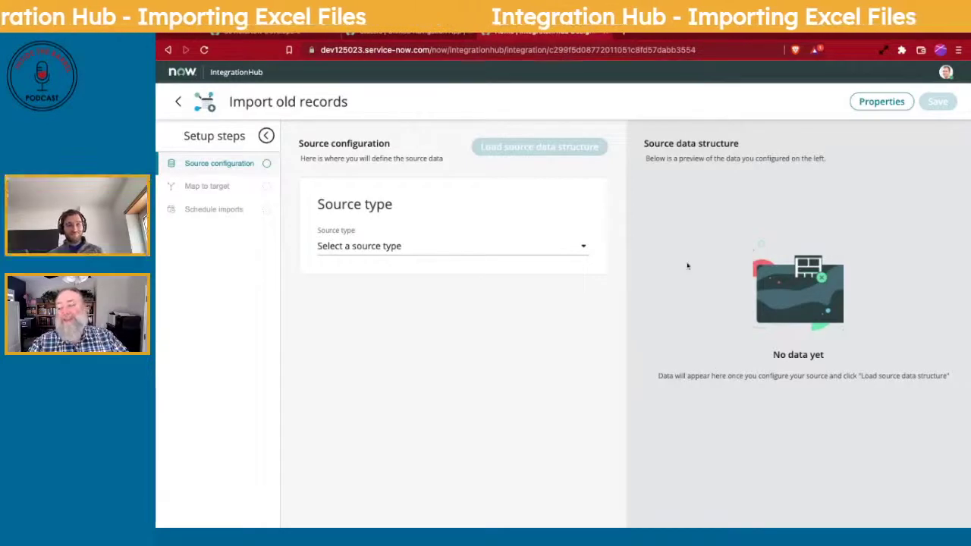
Set the integration's source type to an ad-hoc file in Excel (.xlsx/.xls) format.
left_click(440, 250)
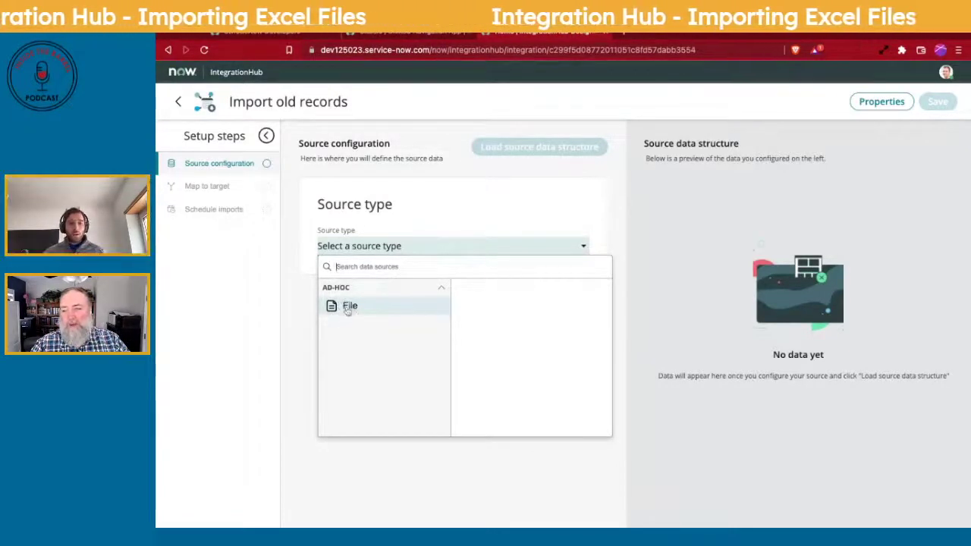
left_click(350, 308)
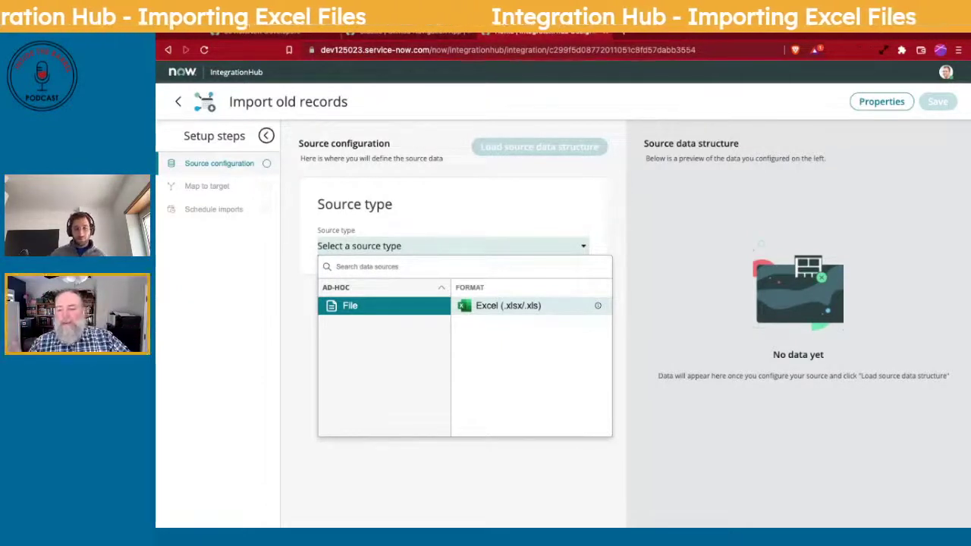
left_click(508, 305)
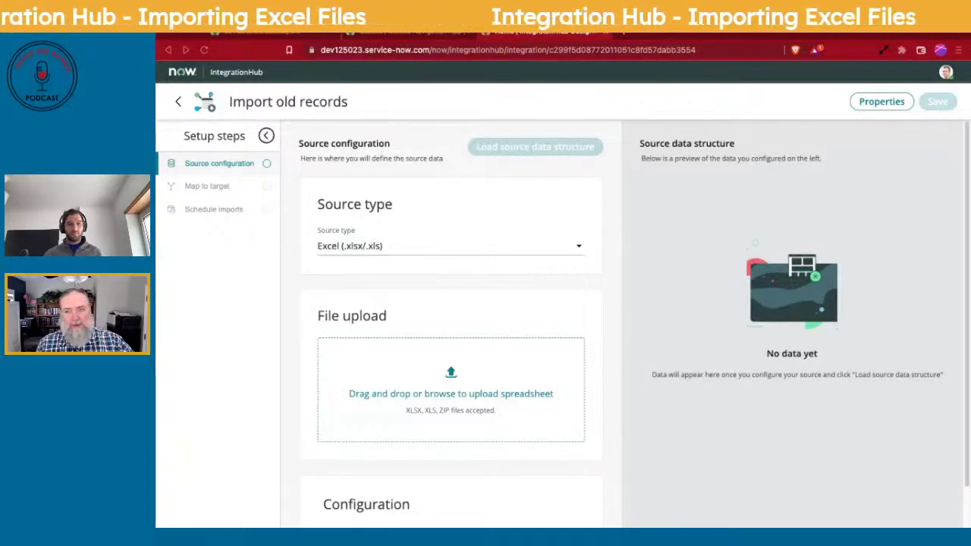
Upload incidentTemplate.xlsx as the source spreadsheet and load its source data structure.
left_click_drag(451, 389, 451, 389)
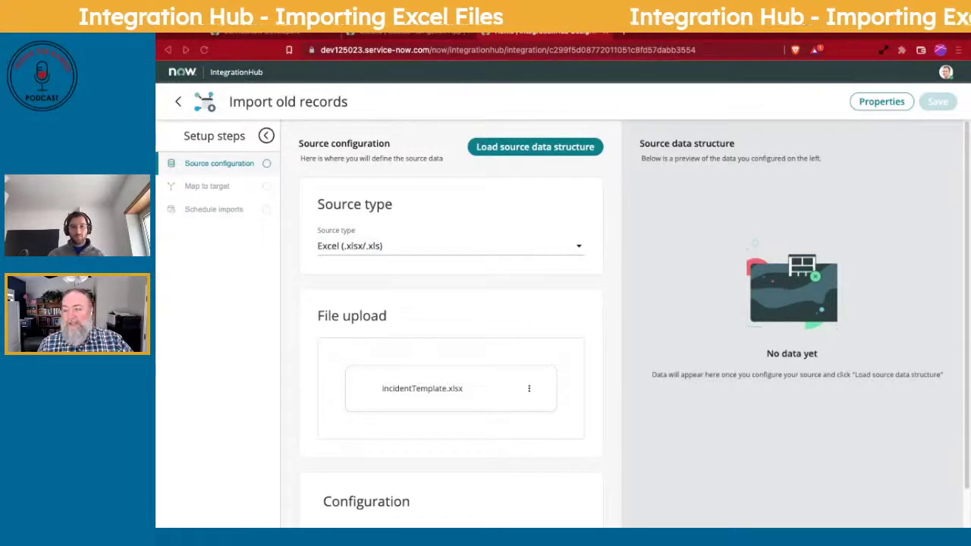
left_click(535, 146)
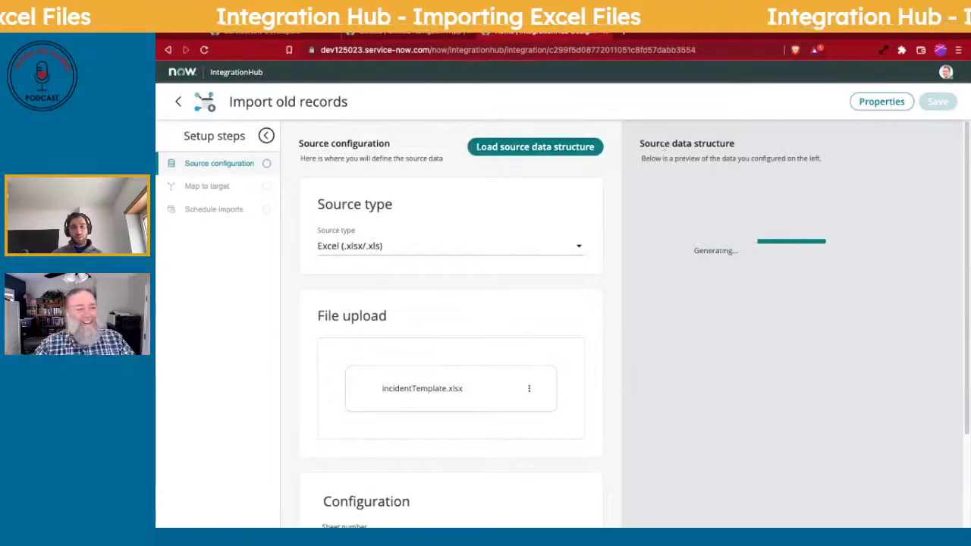
Review the loaded source columns with their data types, and the sheet number and header row configuration.
scroll(590, 309, "down", 4)
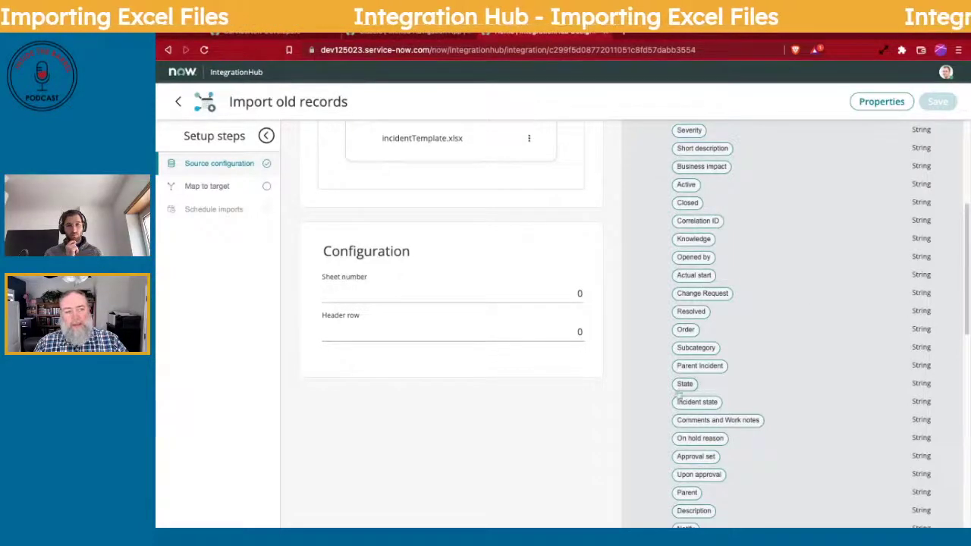
scroll(706, 428, "down", 3)
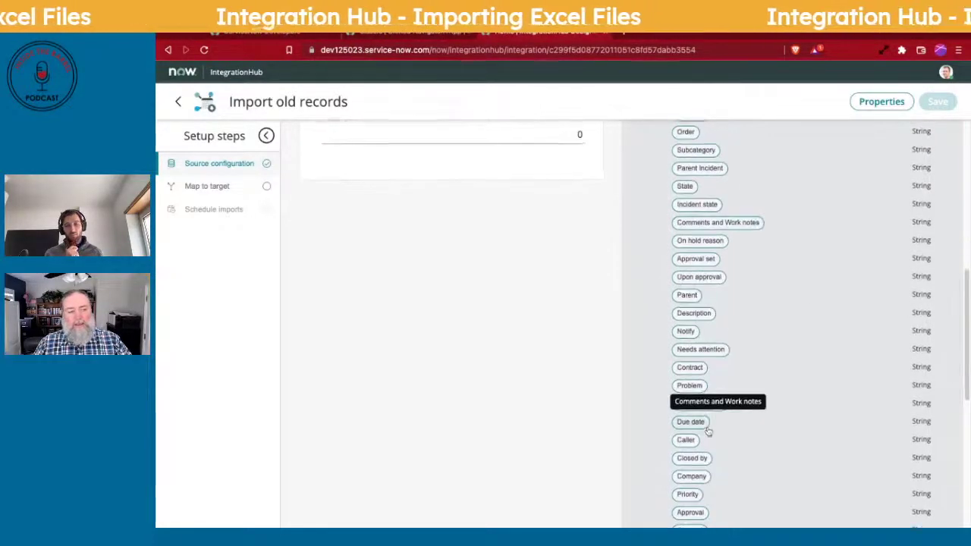
scroll(707, 432, "up", 6)
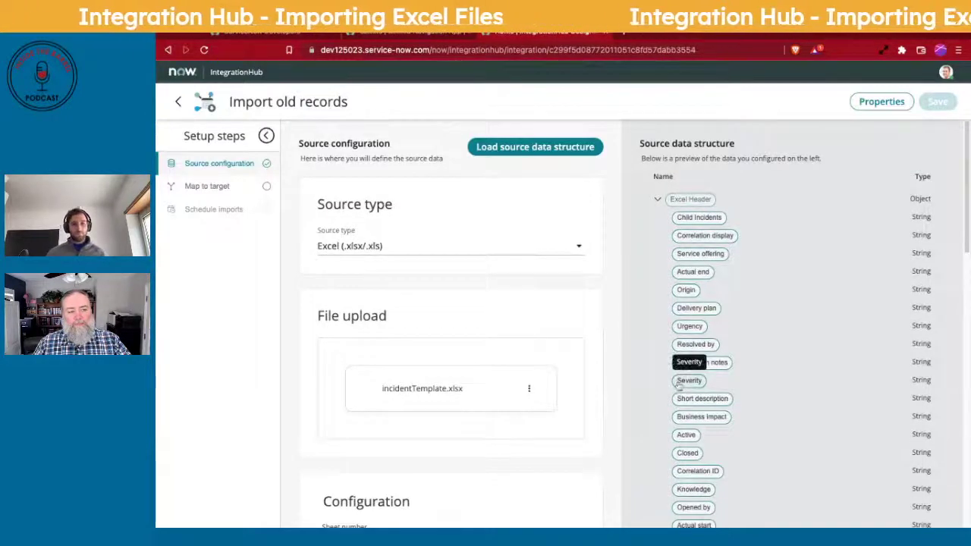
scroll(746, 406, "down", 15)
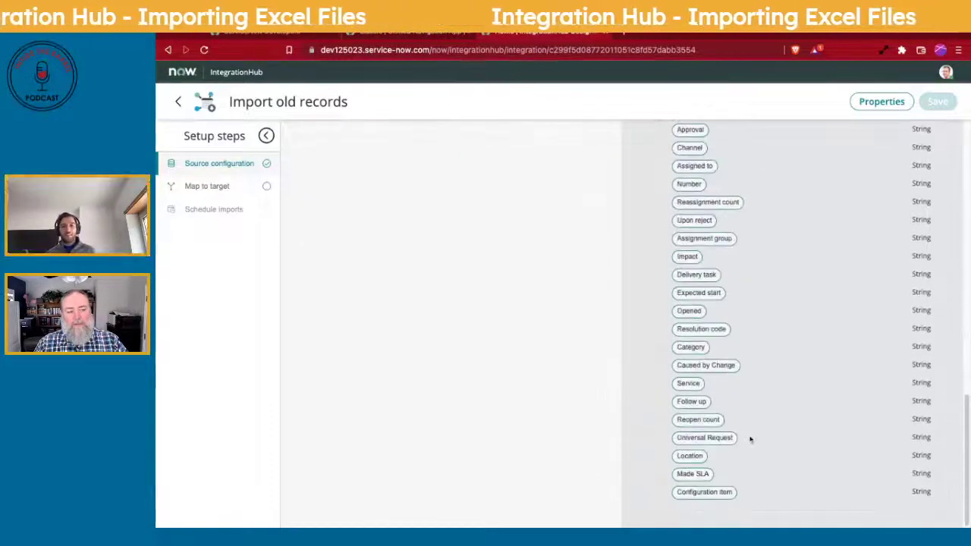
scroll(718, 386, "up", 12)
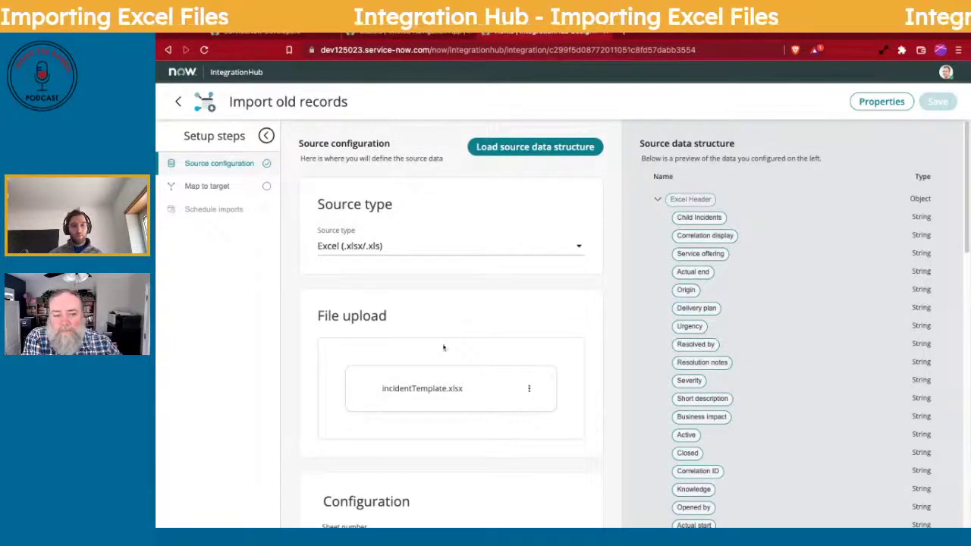
scroll(390, 330, "down", 3)
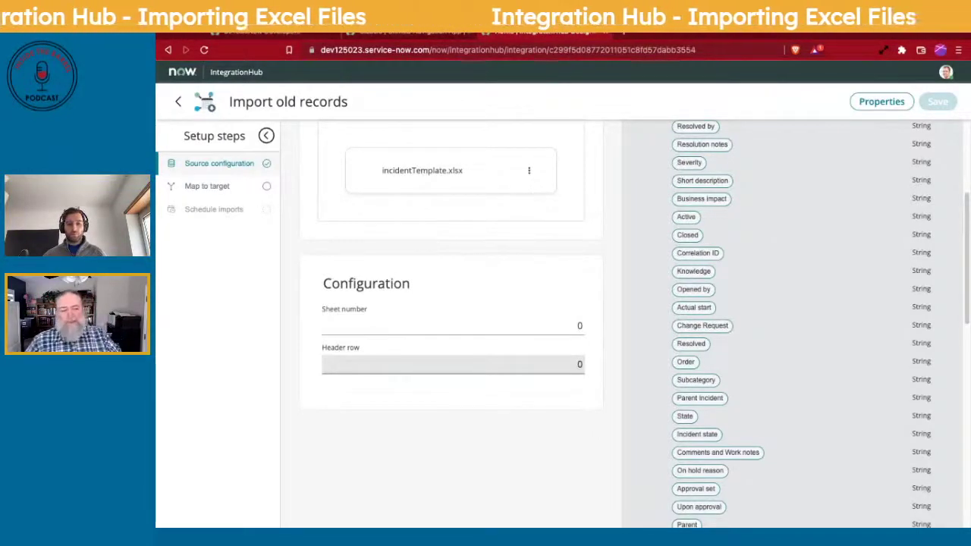
left_click_drag(702, 325, 677, 324)
scroll(677, 325, "up", 3)
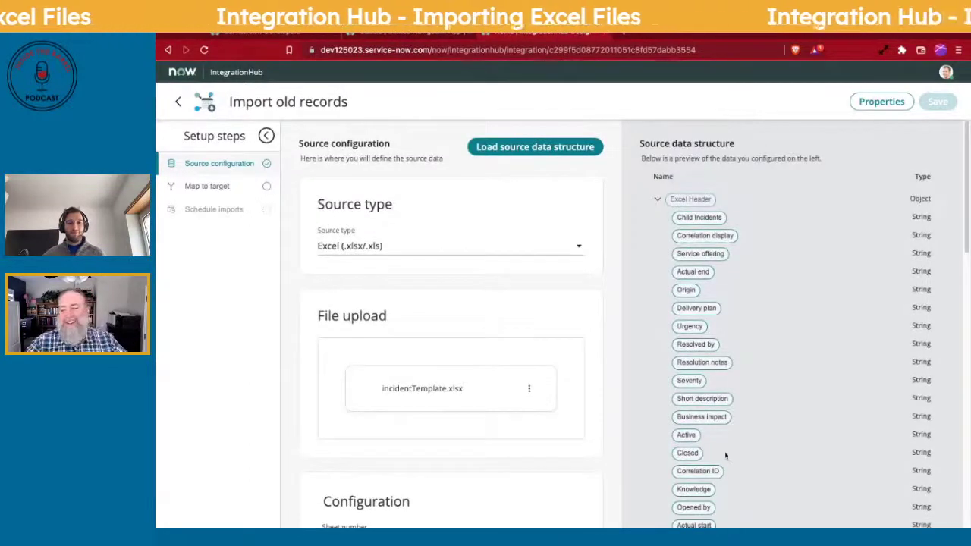
left_click_drag(725, 418, 726, 421)
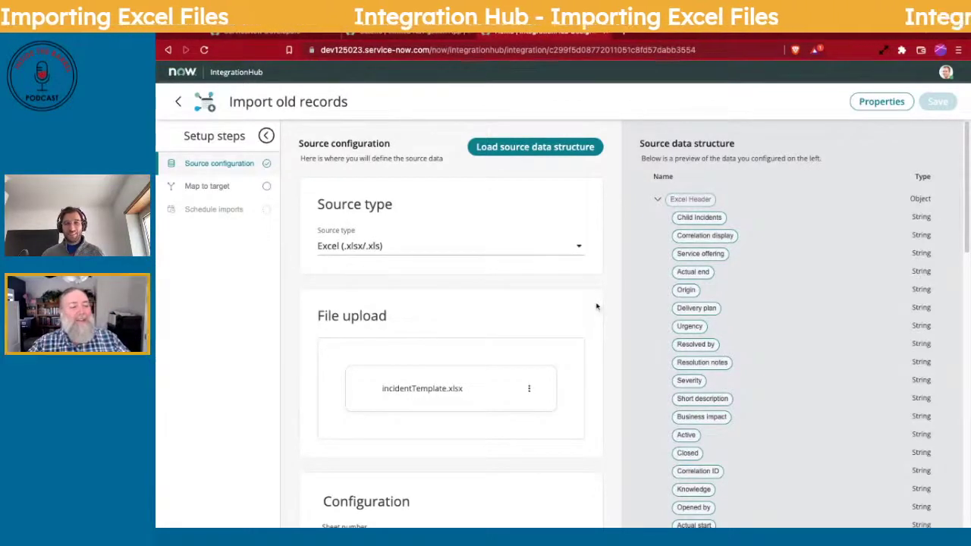
Add a mapping to the Incident target table, with the table's business rules run when importing and synchronous import off.
left_click(215, 192)
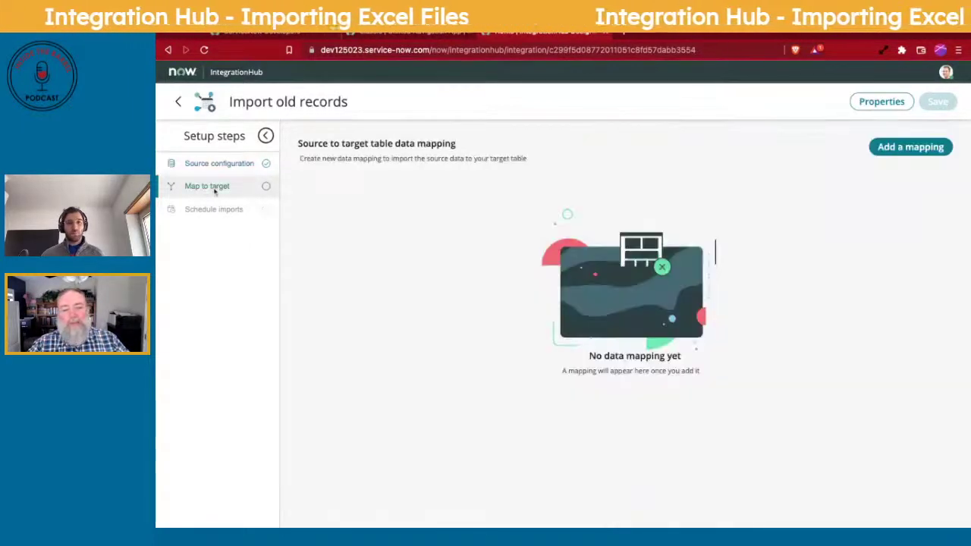
left_click(902, 152)
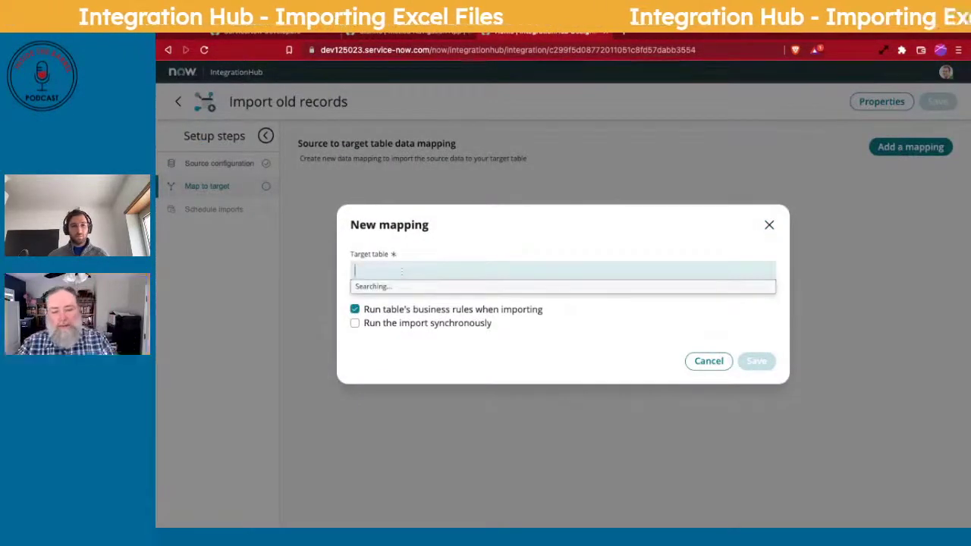
type("incidents")
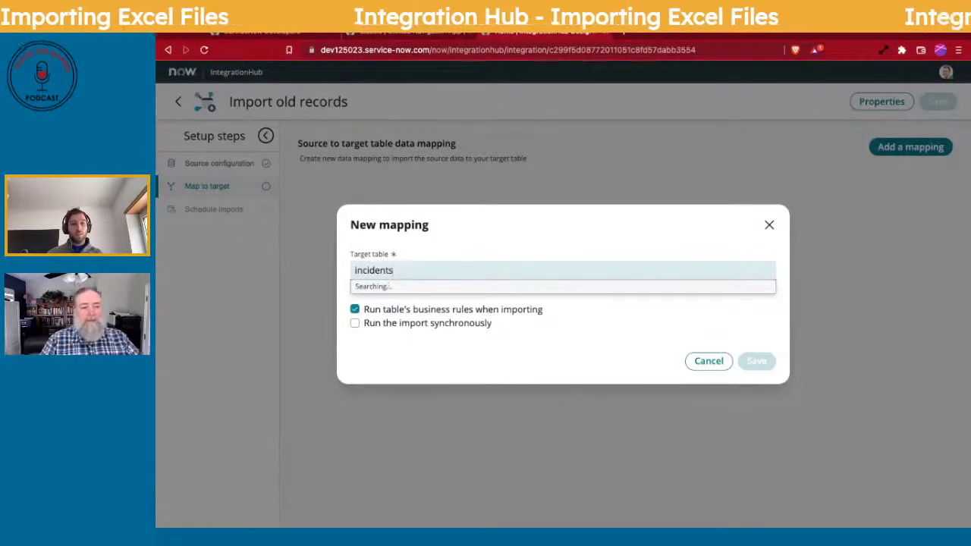
key("BackSpace")
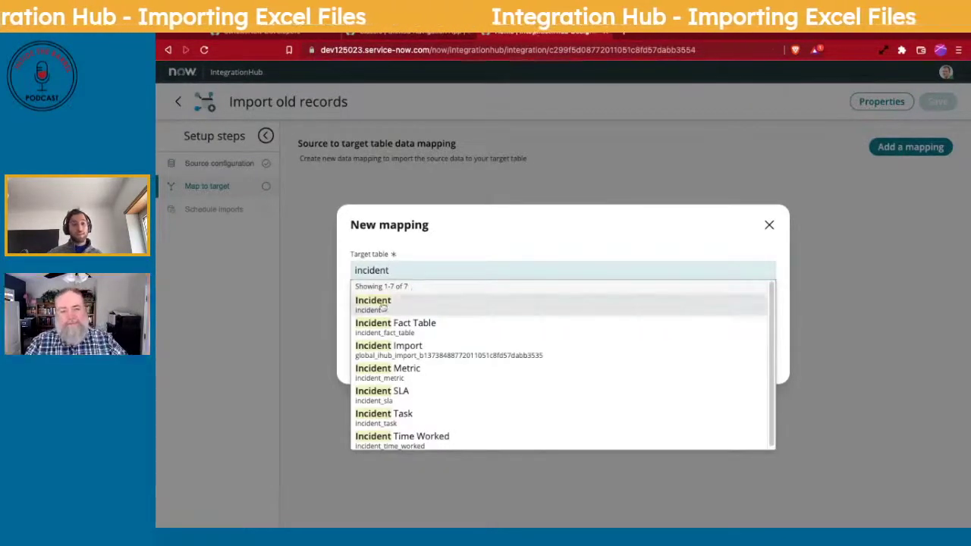
left_click(382, 306)
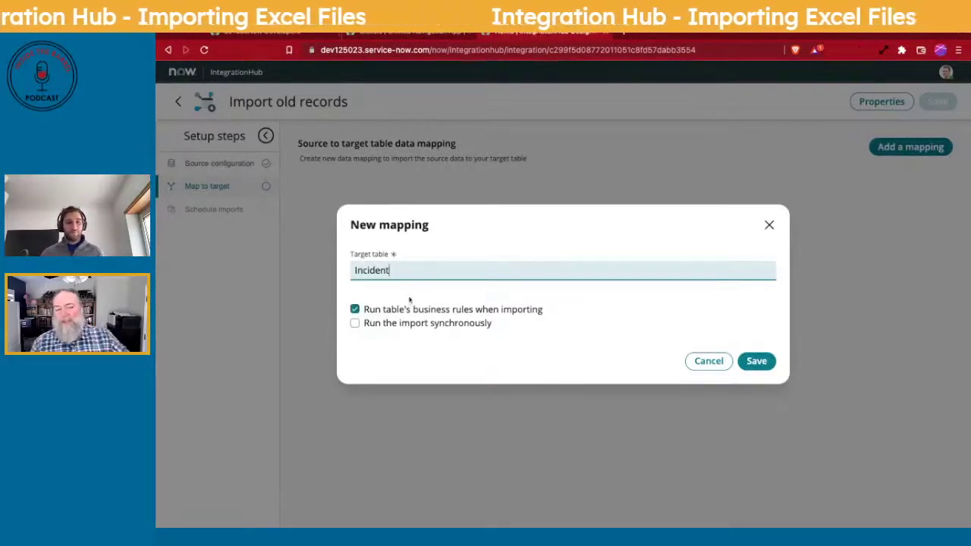
left_click(354, 309)
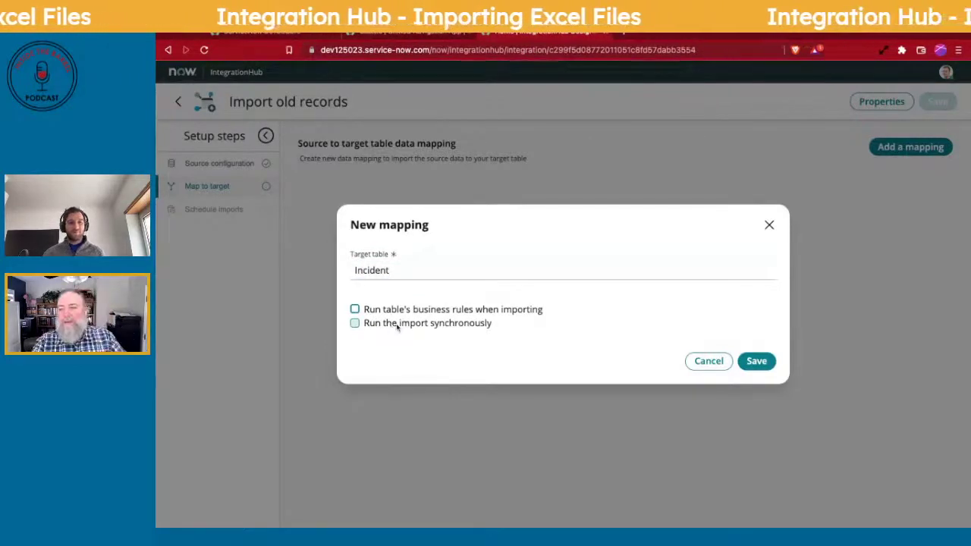
left_click(354, 310)
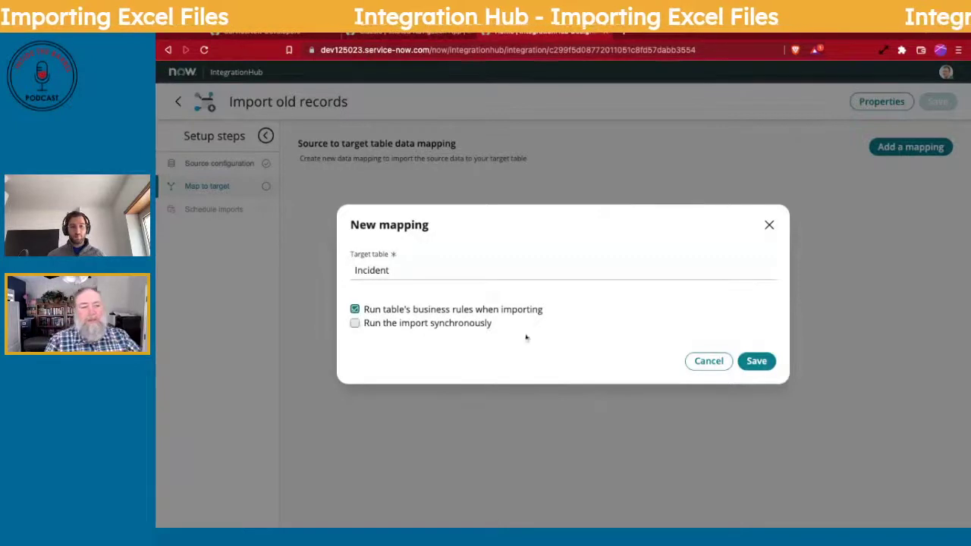
left_click(756, 363)
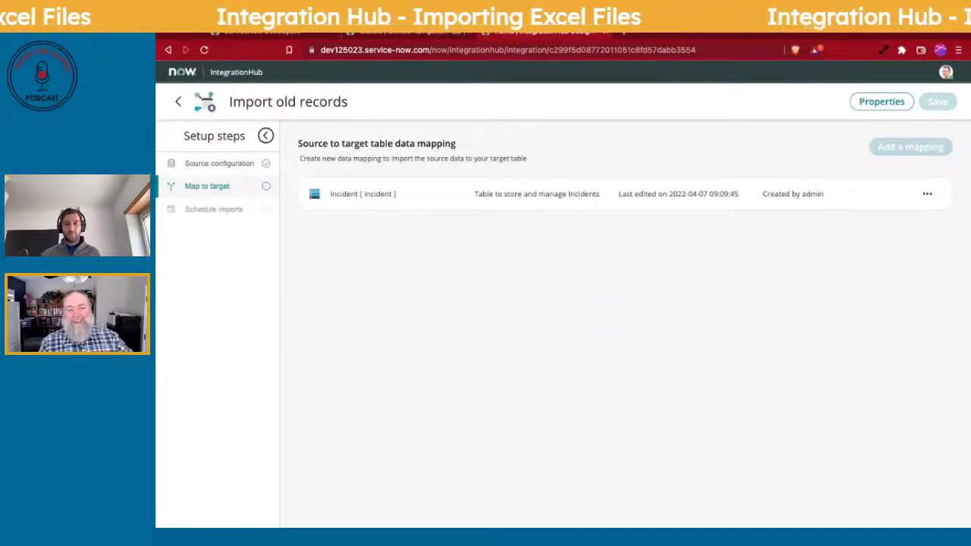
Open the Incident mapping's source-to-target fields and check its mapping properties without changing them.
left_click(377, 204)
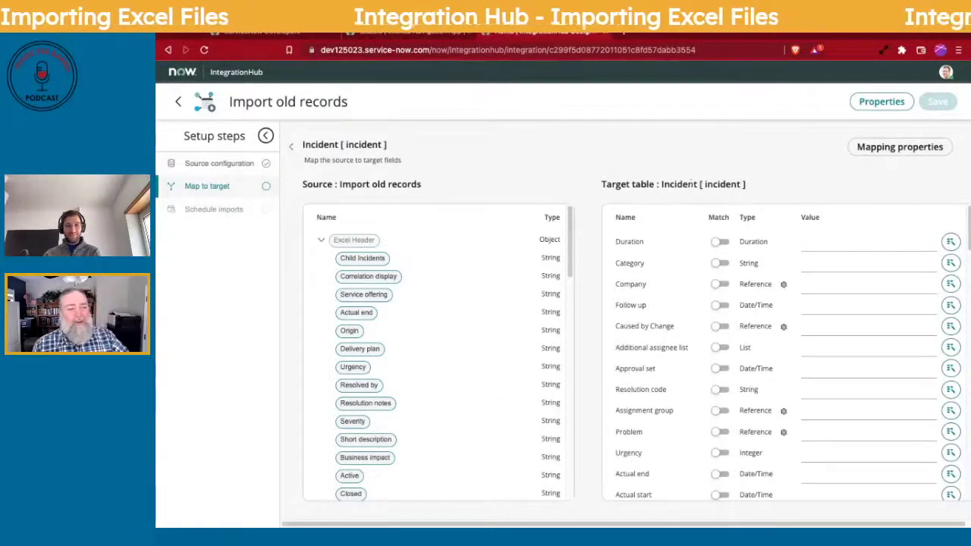
left_click(874, 152)
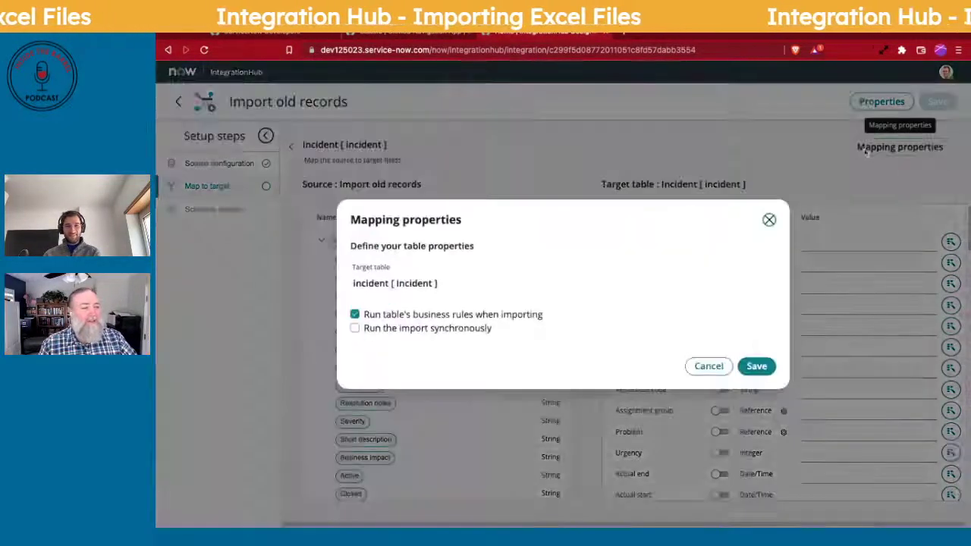
left_click(769, 220)
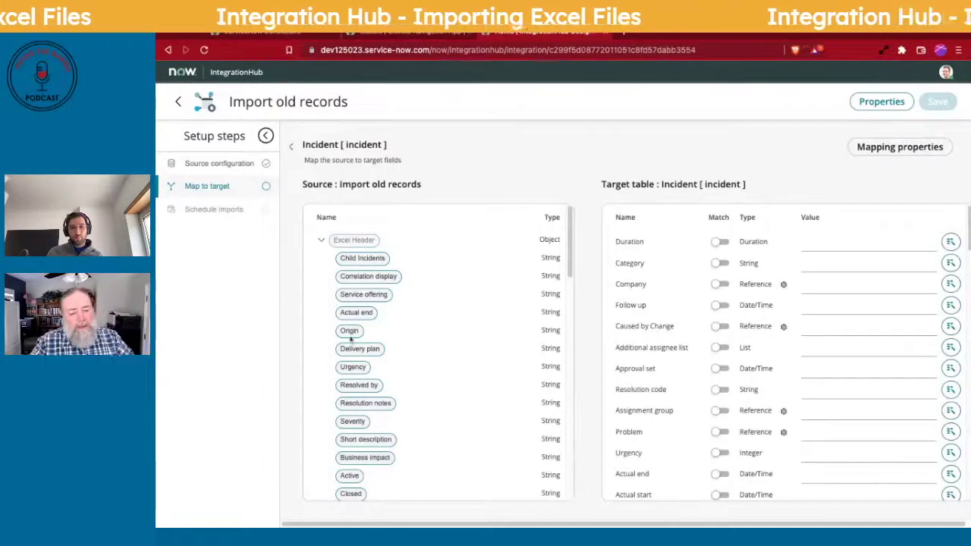
Look through the full list of spreadsheet source columns available for mapping to the Incident table.
scroll(374, 427, "down", 4)
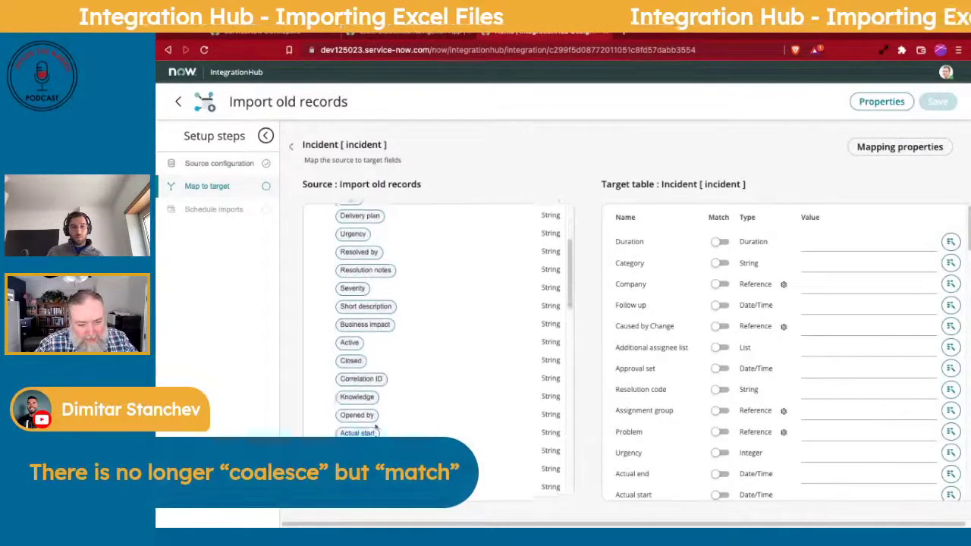
scroll(374, 427, "down", 3)
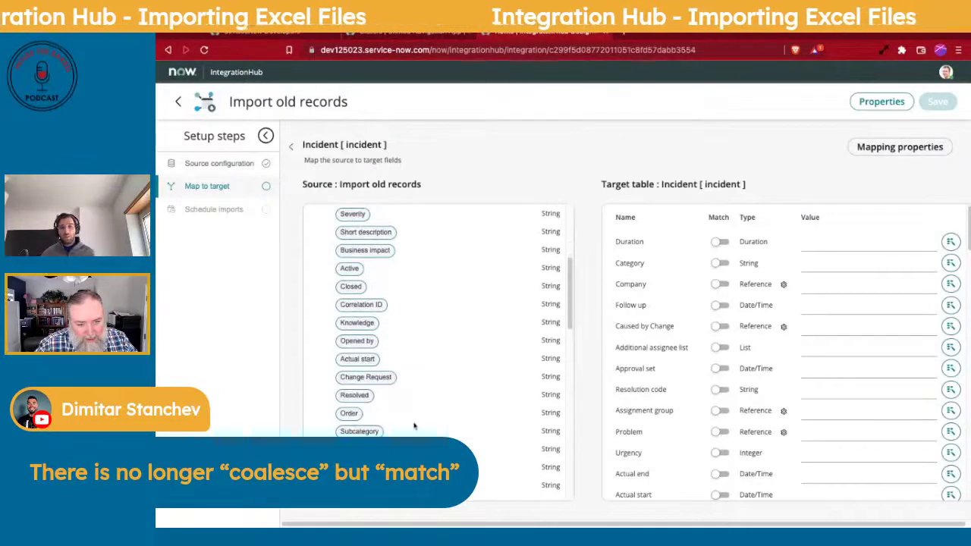
scroll(414, 426, "down", 7)
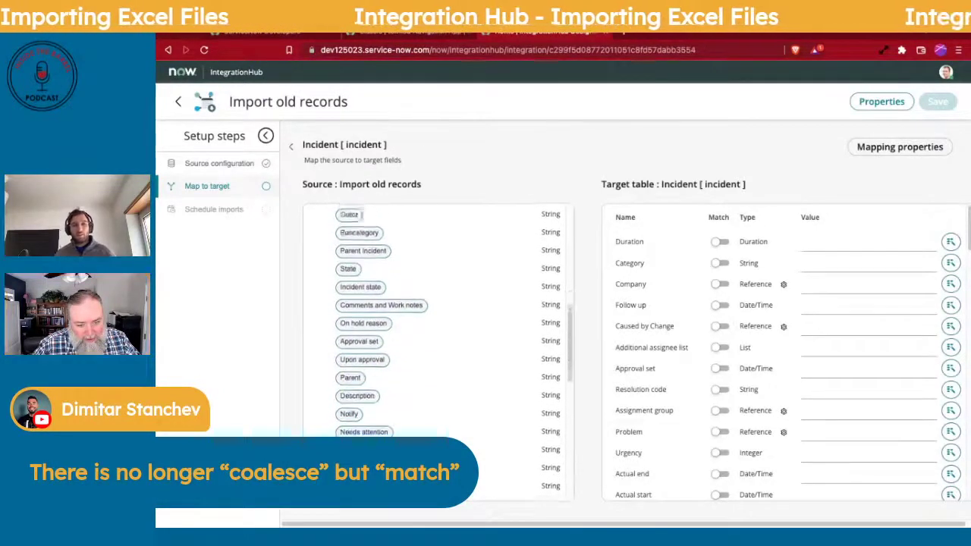
scroll(438, 353, "down", 6)
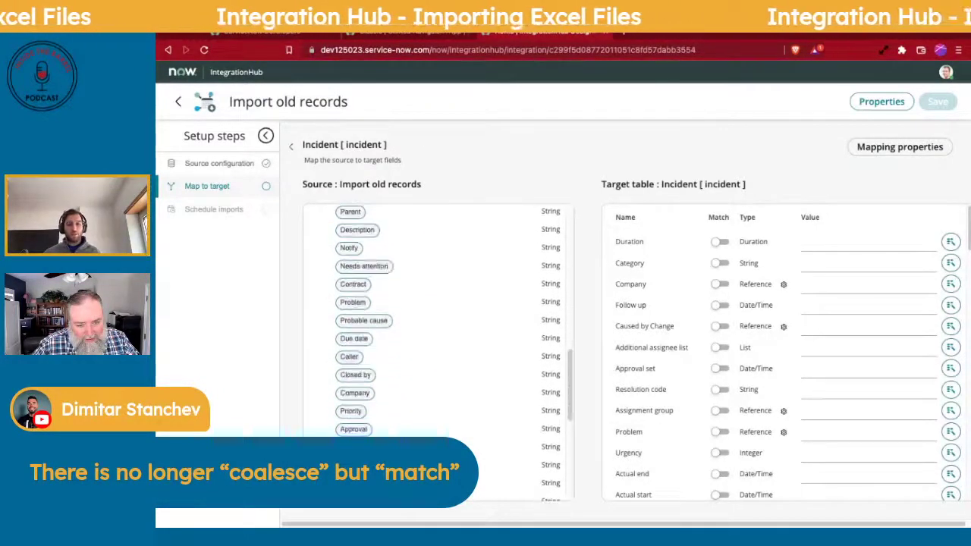
scroll(439, 352, "down", 1)
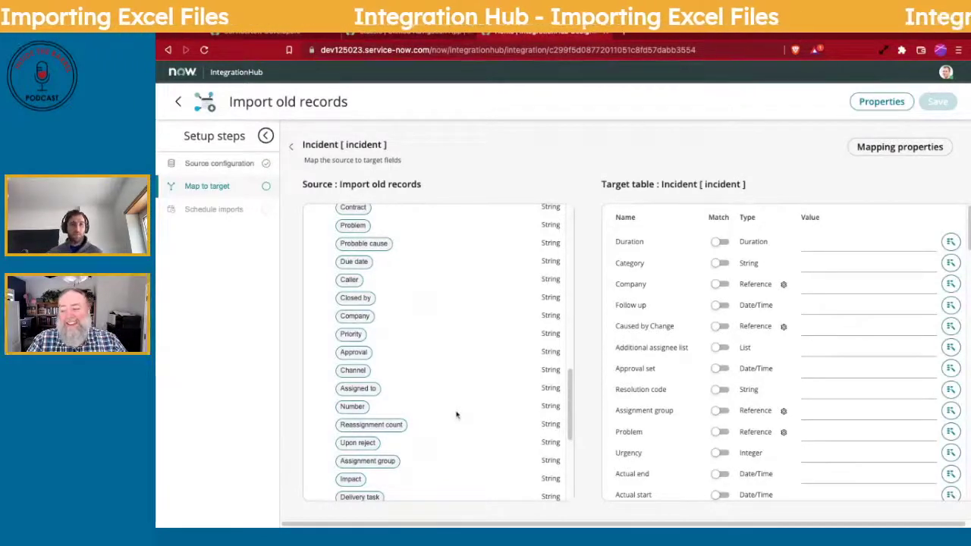
scroll(456, 414, "down", 3)
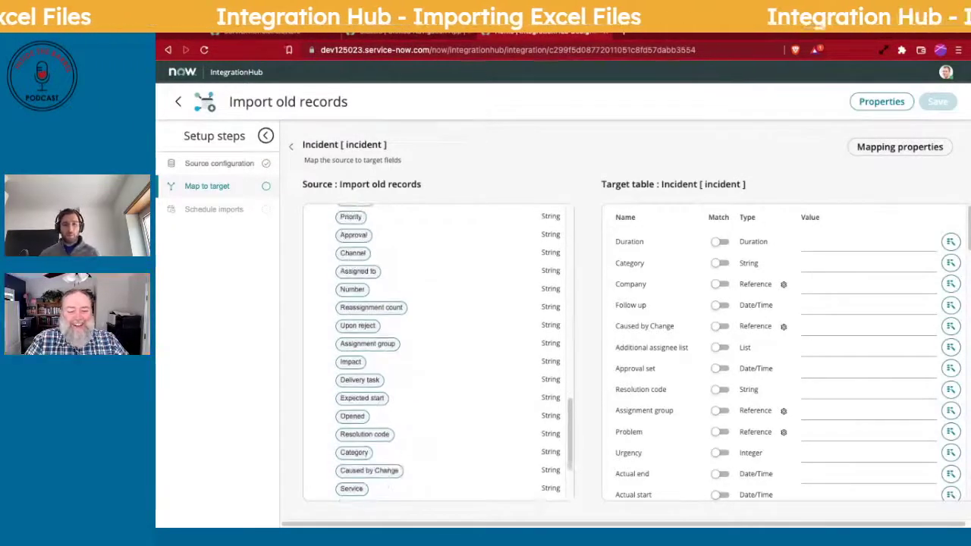
scroll(438, 352, "down", 3)
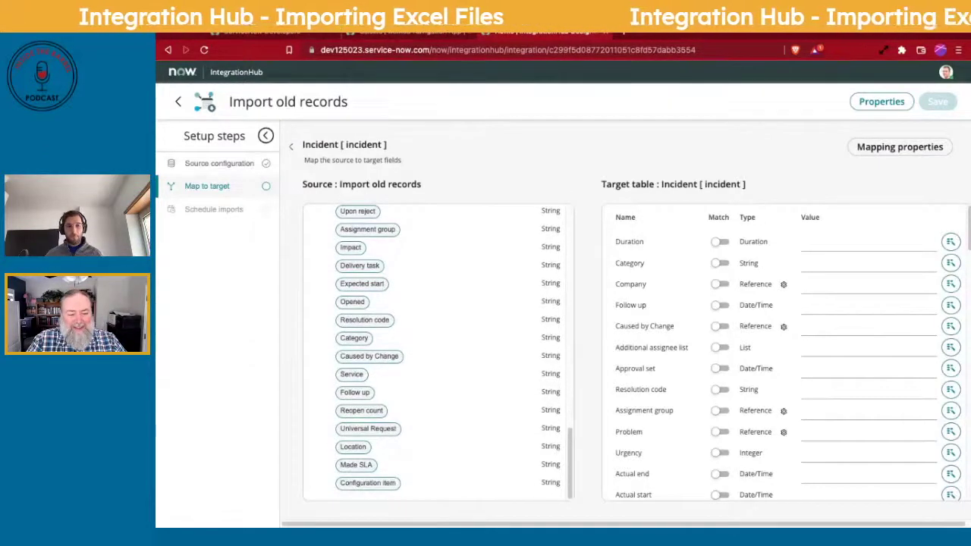
scroll(439, 427, "up", 1)
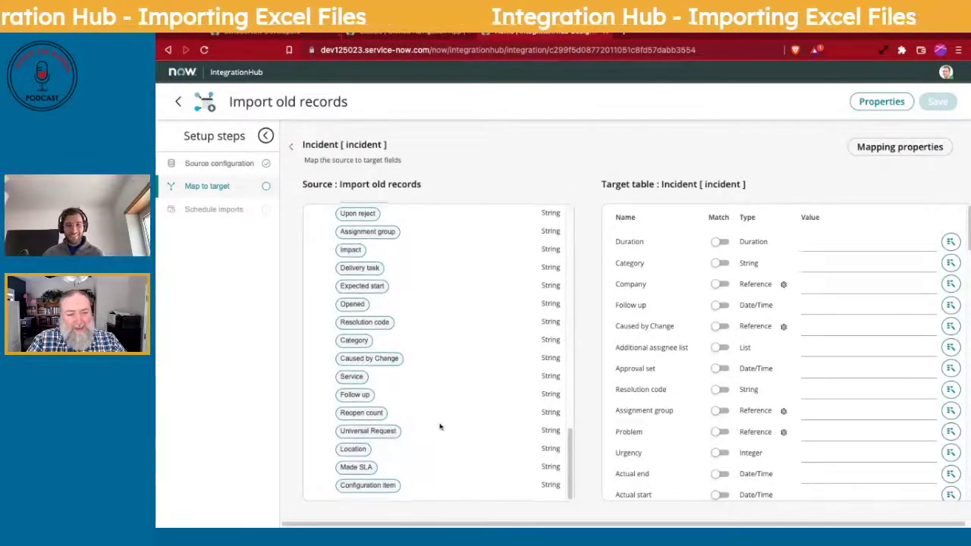
scroll(439, 427, "up", 3)
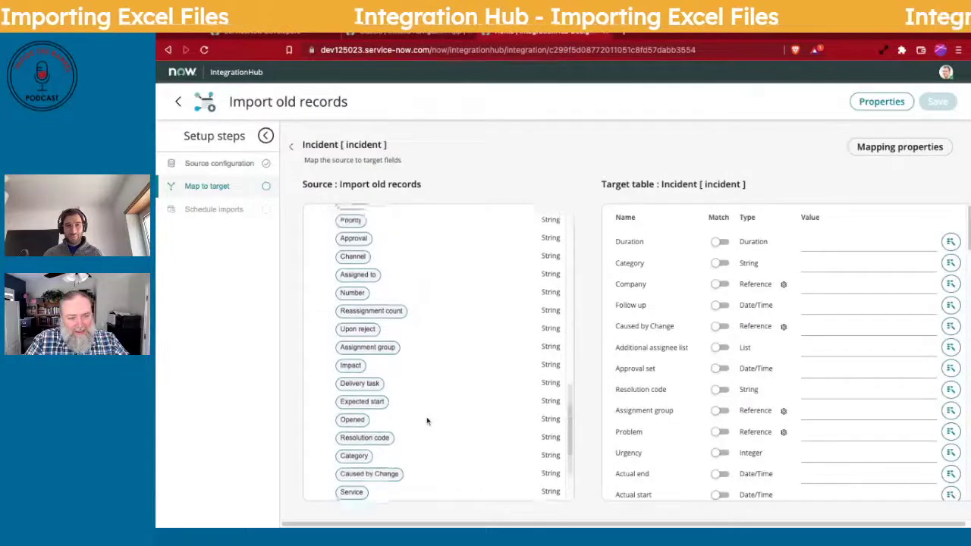
scroll(427, 421, "up", 1)
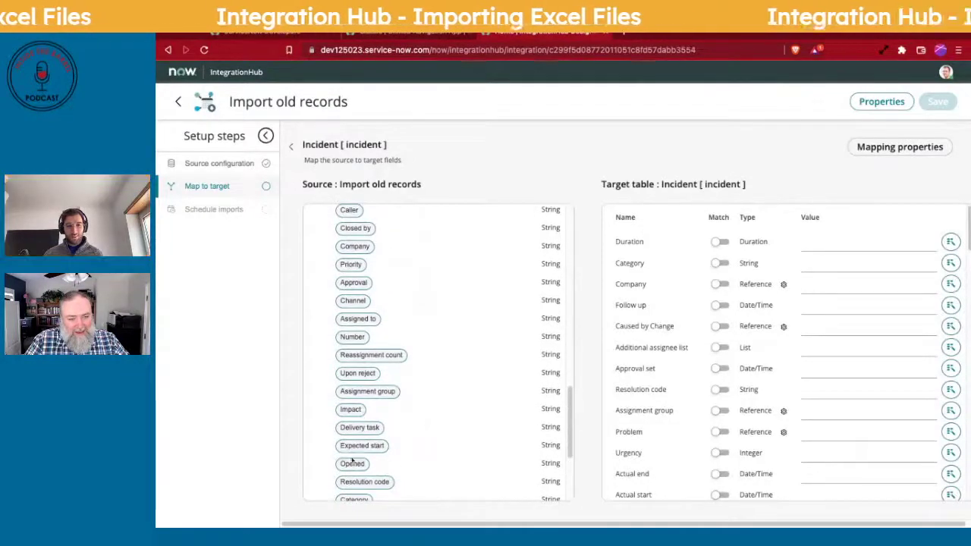
Map the Opened source column to the Opened date/time field of the Incident target table.
left_click_drag(352, 459, 660, 384)
scroll(660, 383, "down", 7)
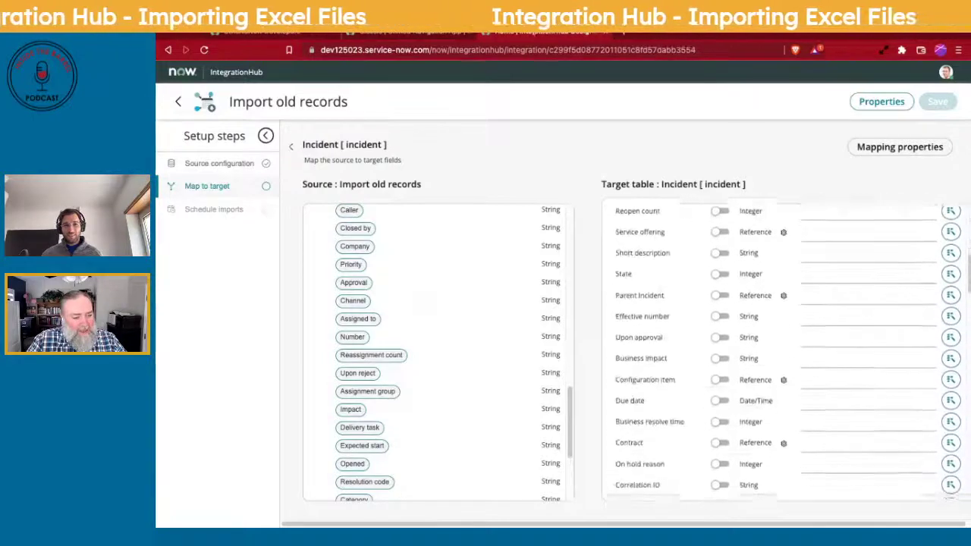
scroll(660, 383, "down", 5)
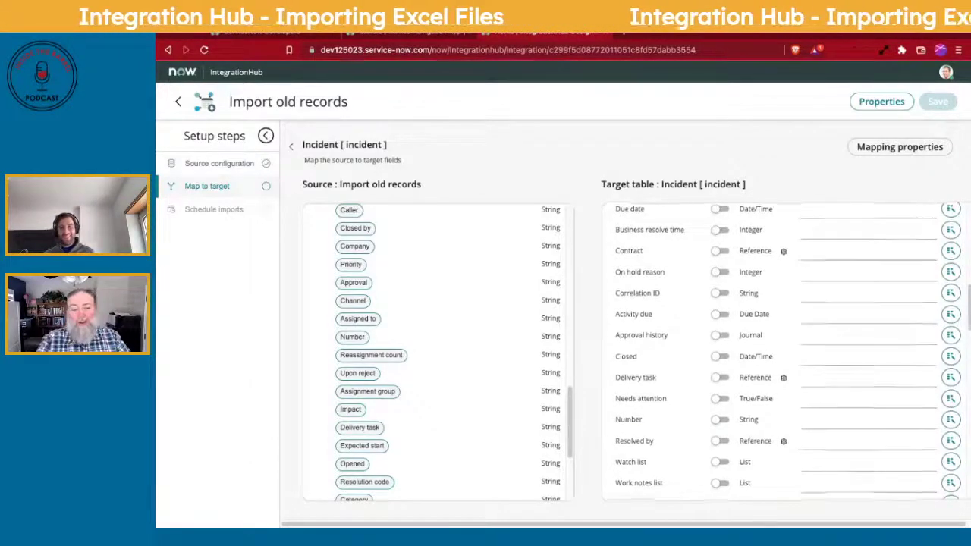
scroll(785, 353, "down", 2)
scroll(786, 353, "down", 2)
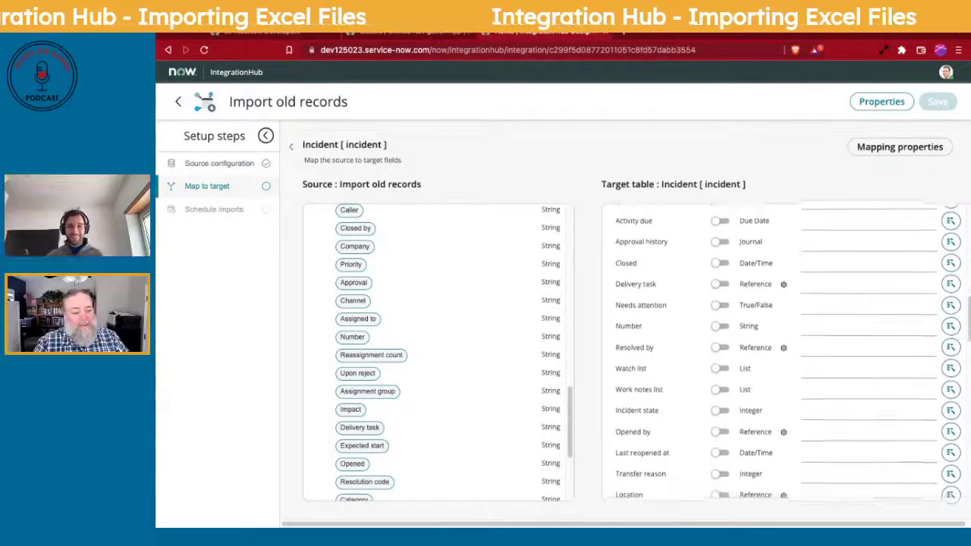
scroll(785, 353, "down", 2)
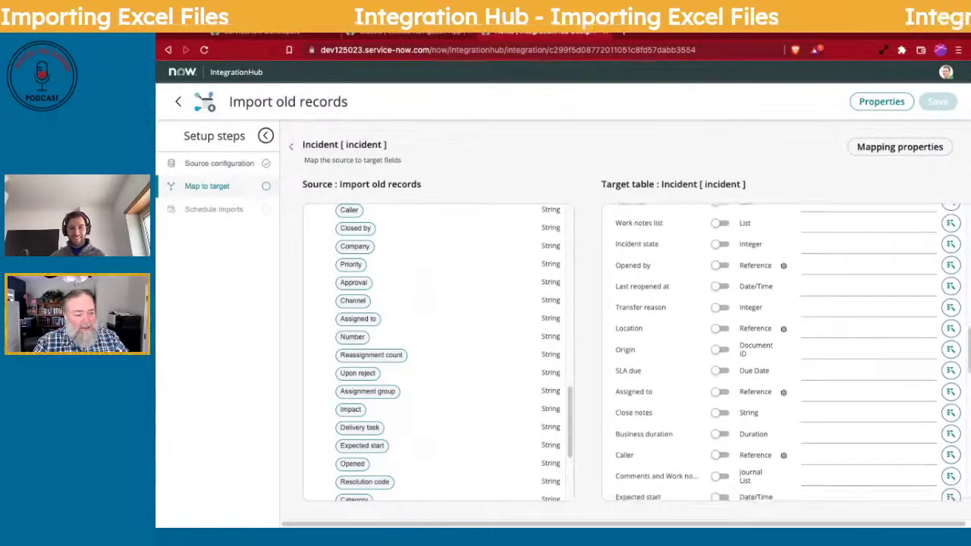
scroll(785, 352, "down", 1)
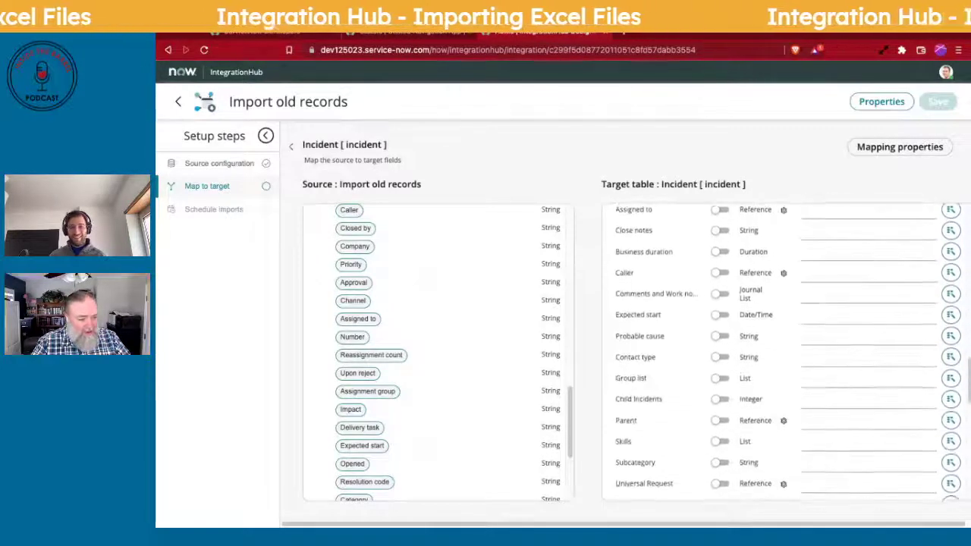
scroll(785, 352, "down", 3)
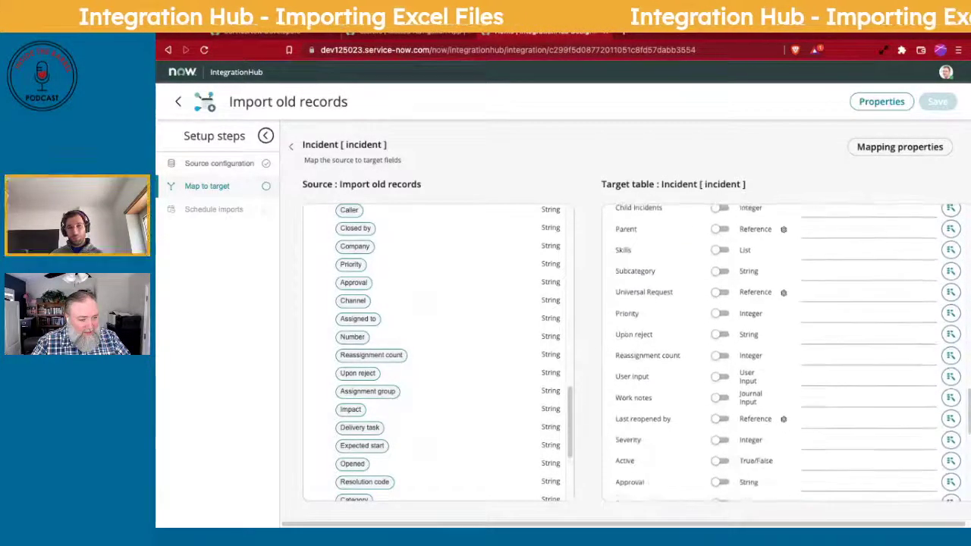
scroll(786, 353, "down", 5)
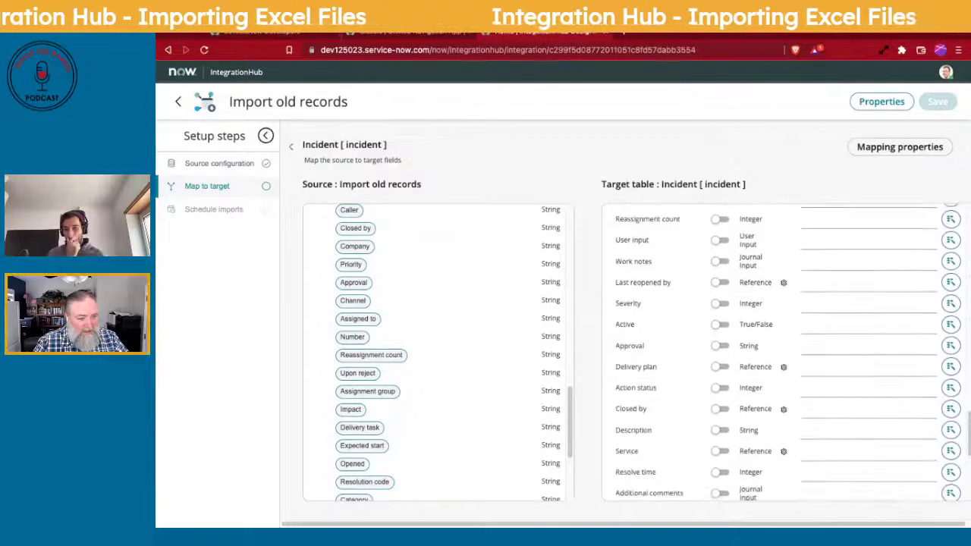
scroll(785, 352, "down", 3)
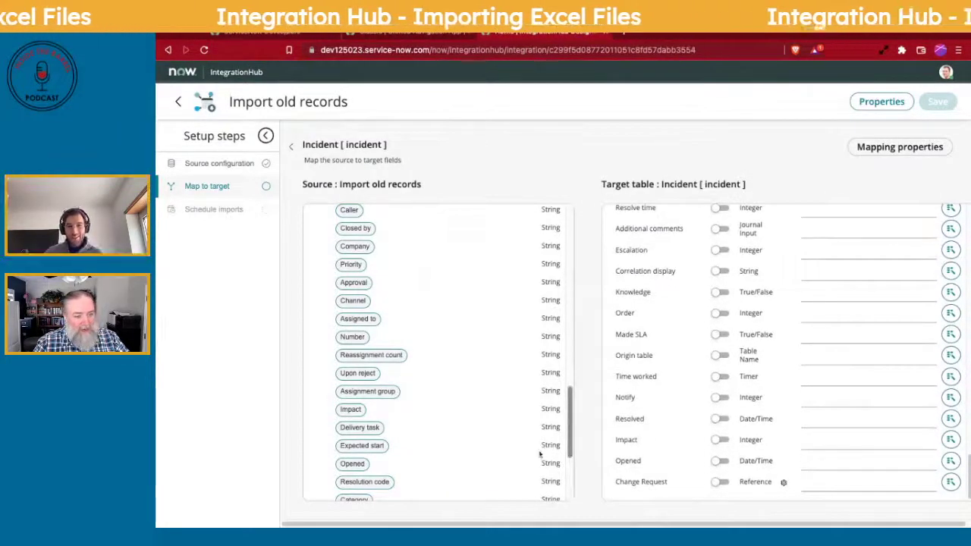
left_click(352, 464)
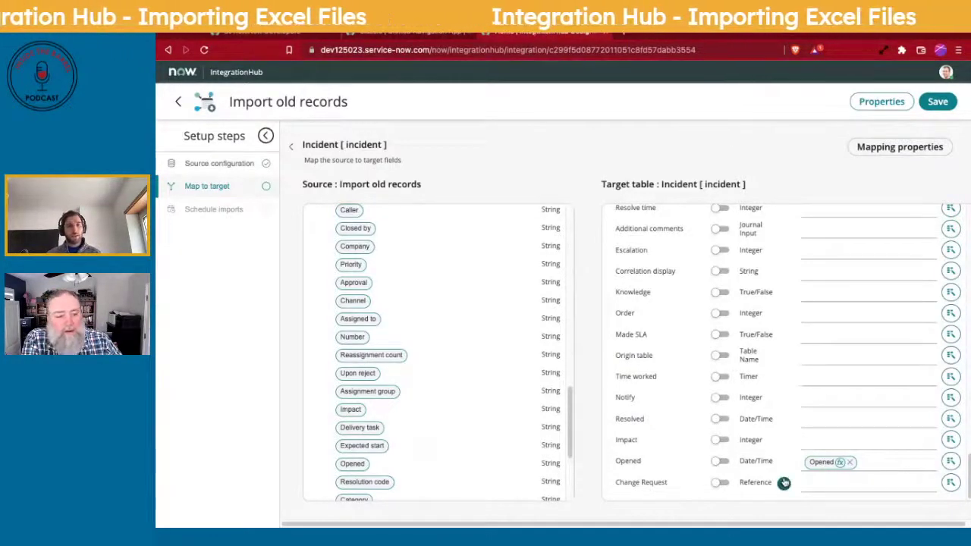
Open the transformations for the mapped Opened value and read the description and example of the Trim string transformation.
left_click(839, 462)
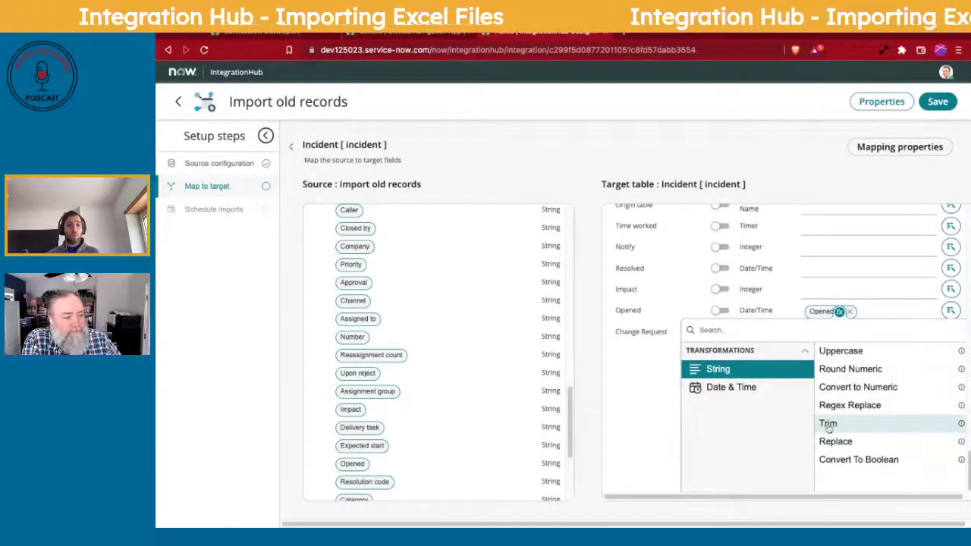
mouse_move(960, 423)
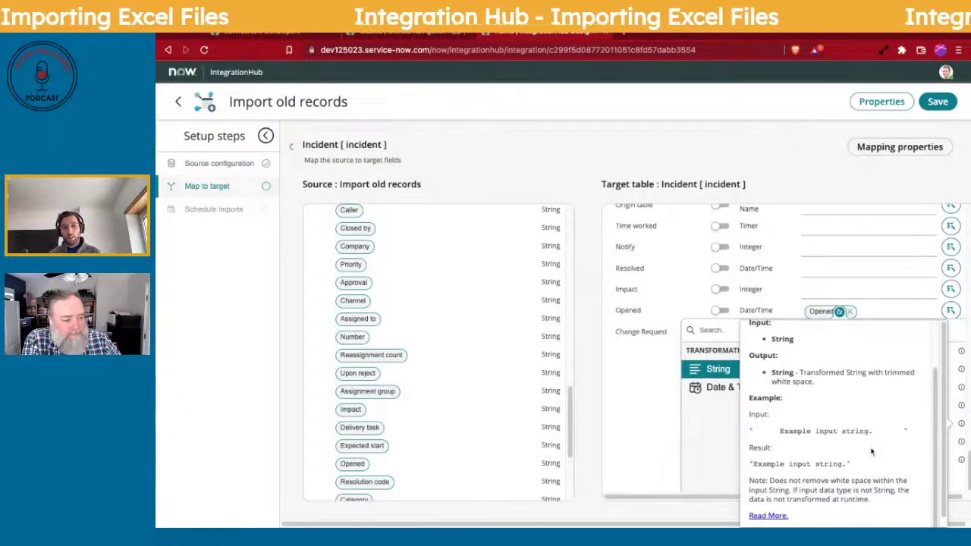
scroll(871, 452, "down", 1)
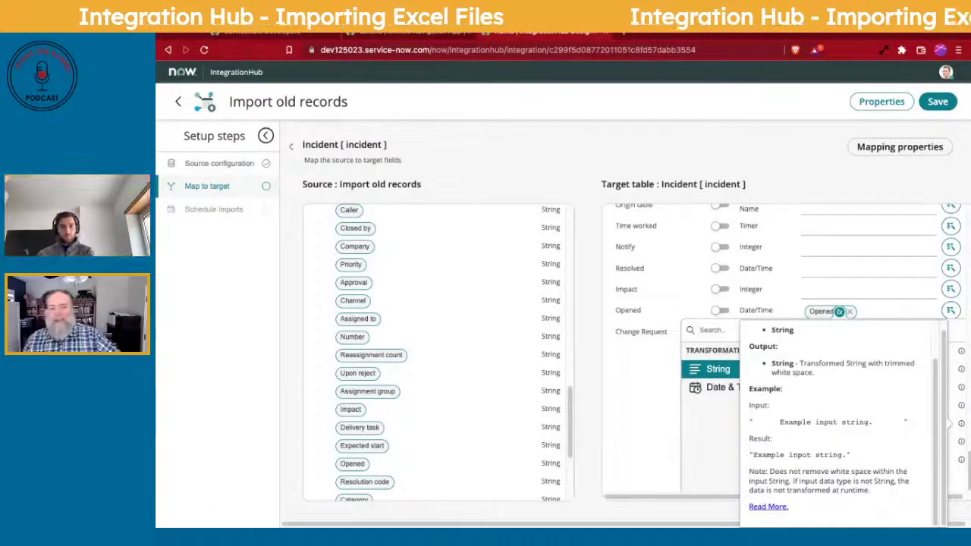
Leave the Import old records integration without saving the changes and return to the integrations list.
left_click(266, 136)
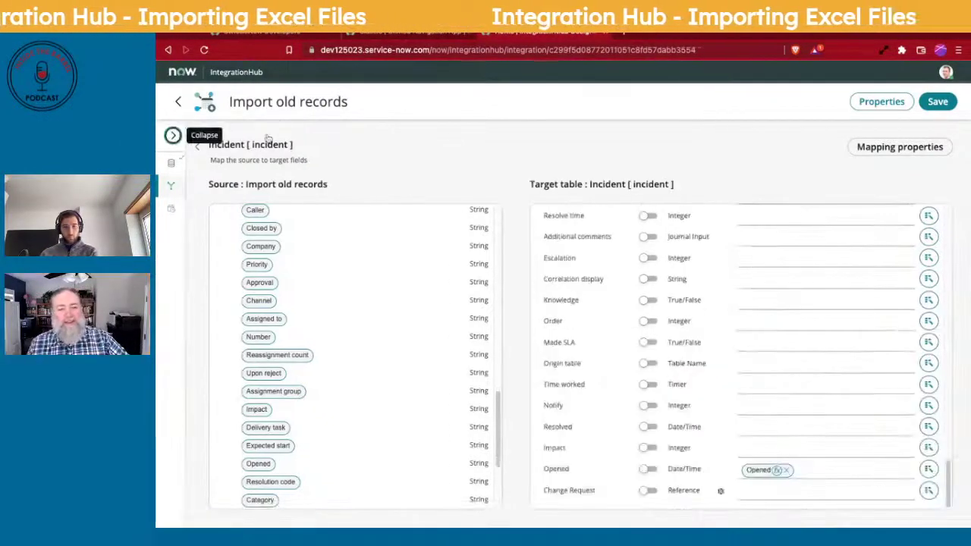
left_click(177, 101)
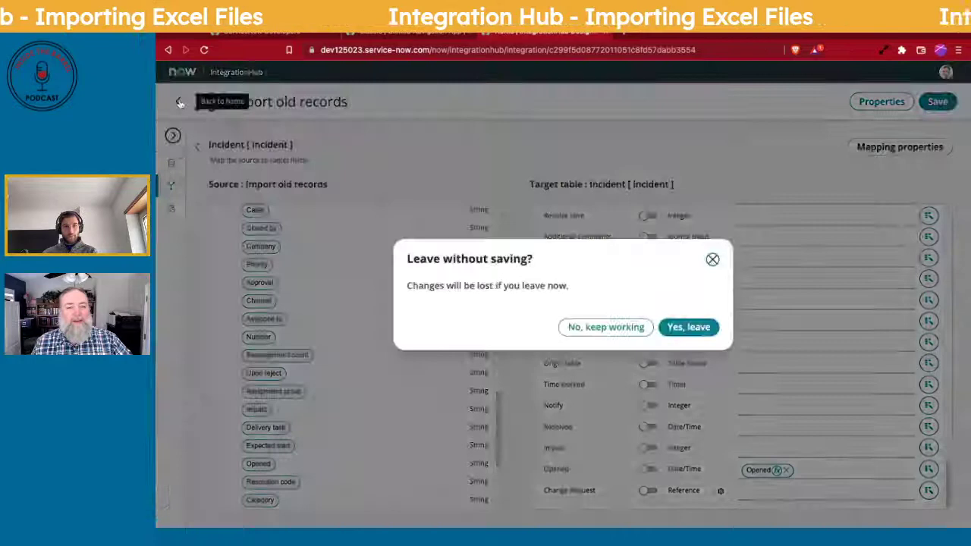
left_click(664, 329)
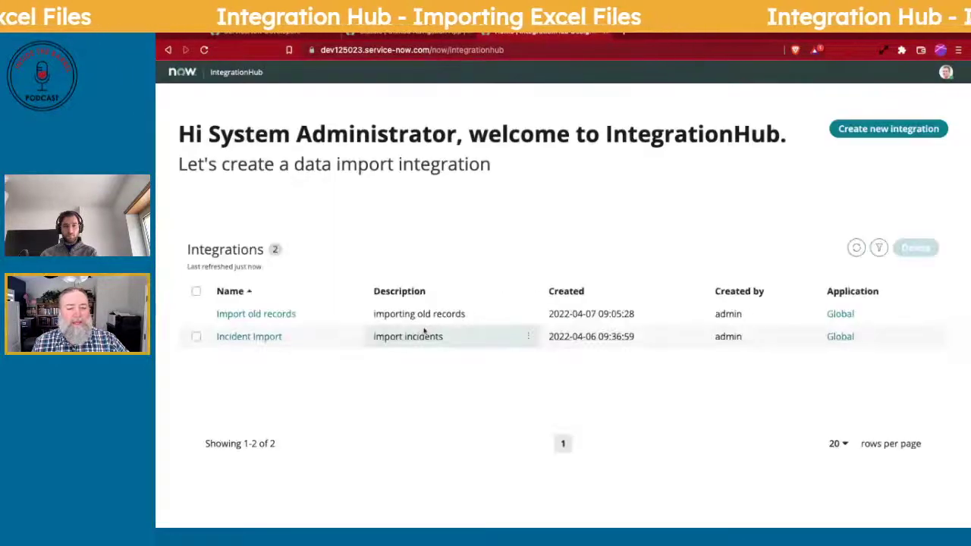
Open the existing Incident Import integration and display its source-to-target field mapping for the Incident table.
left_click(237, 338)
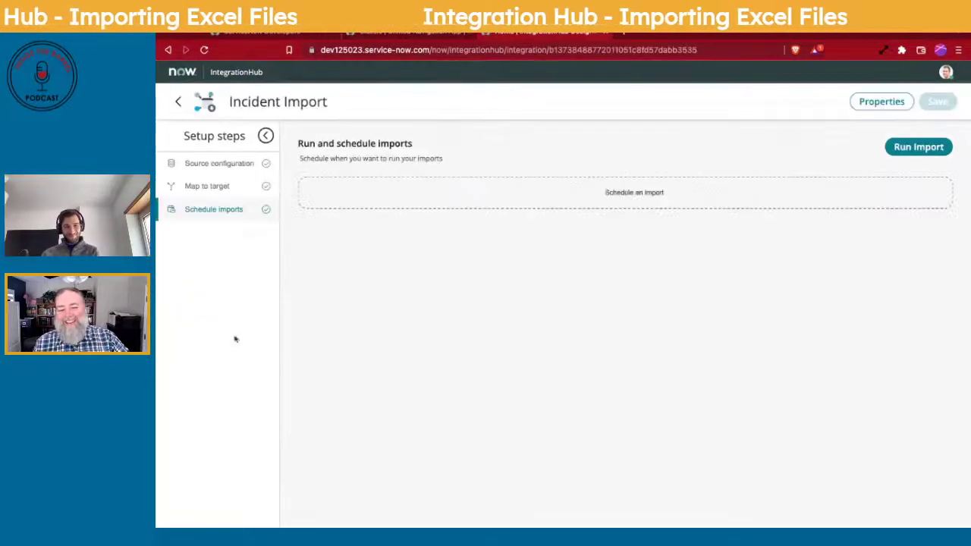
left_click(222, 189)
left_click(434, 196)
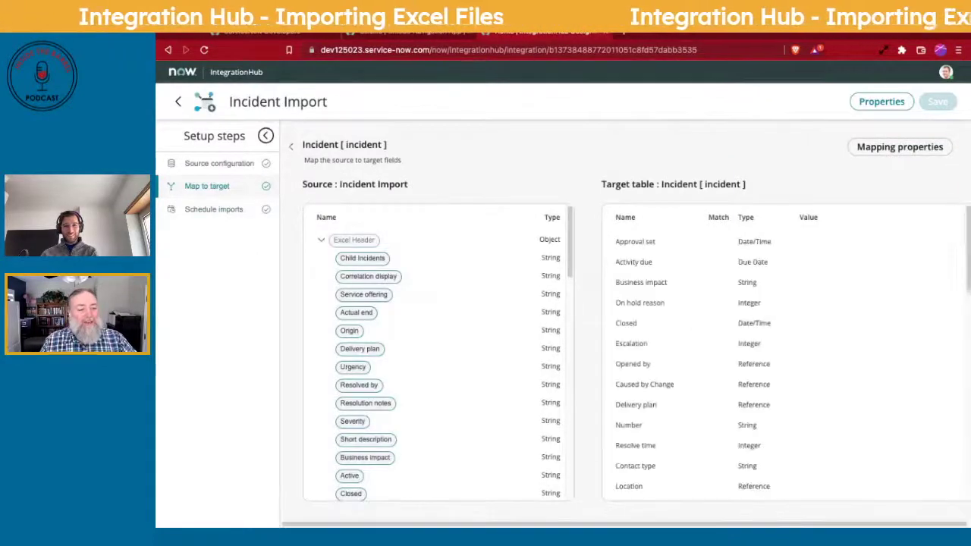
Review which Incident target fields have source columns mapped, and check the integration's scheduled imports and executions.
scroll(704, 346, "down", 5)
scroll(704, 346, "down", 10)
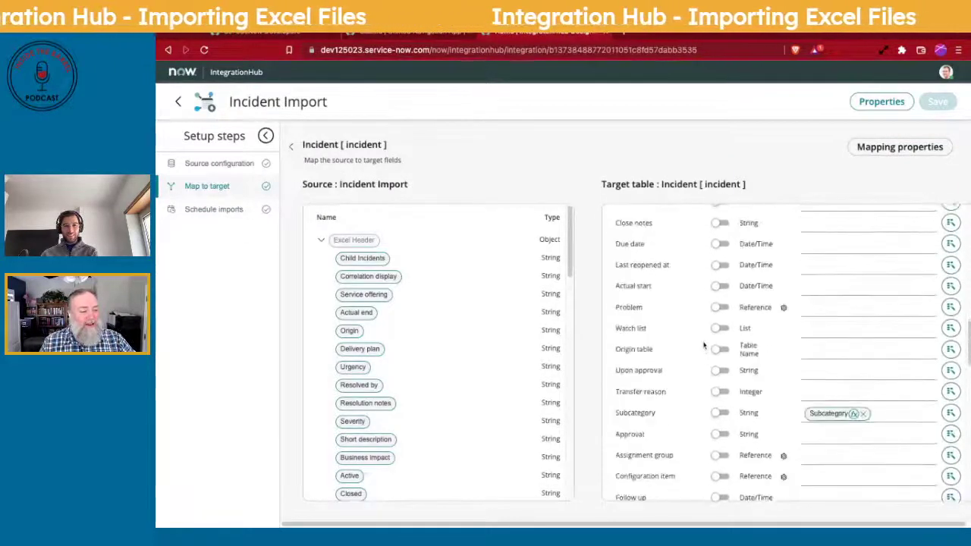
scroll(821, 246, "up", 1)
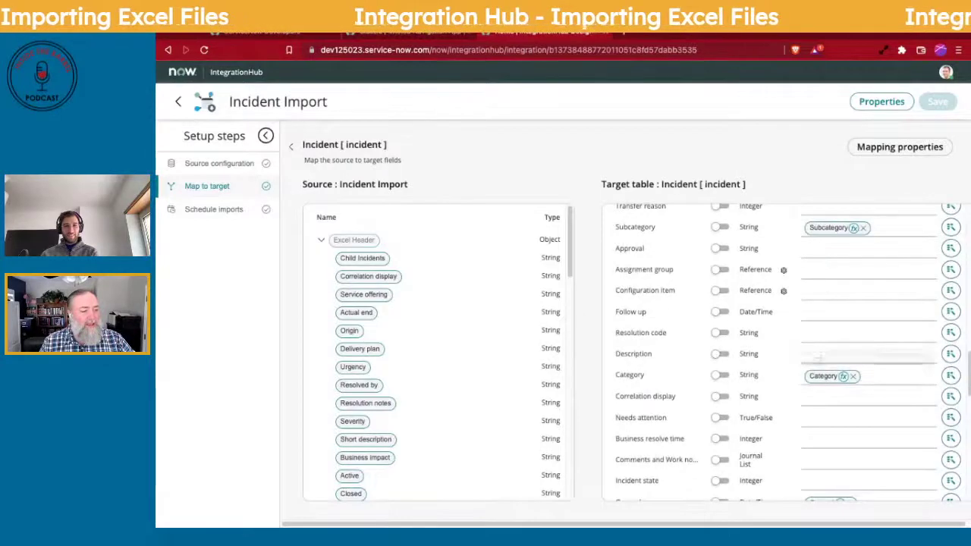
scroll(819, 363, "down", 4)
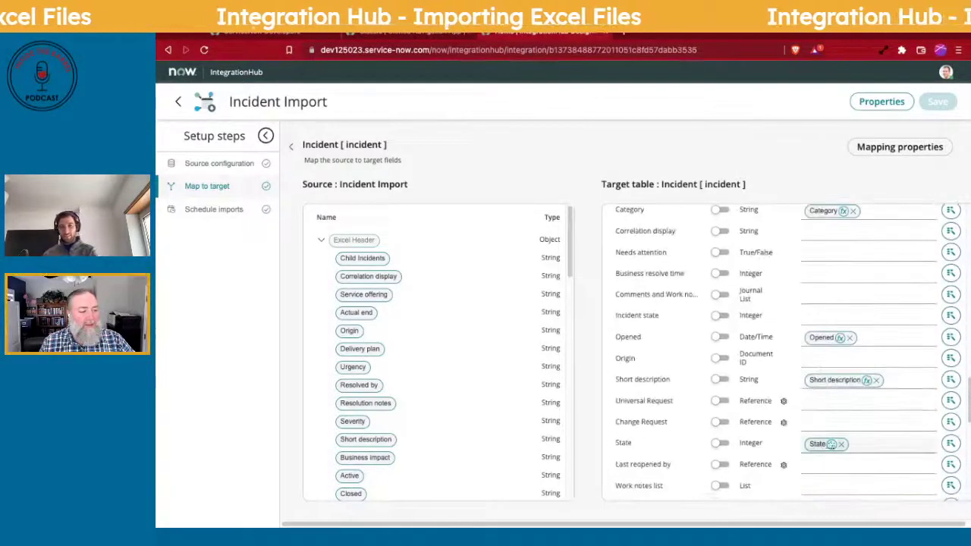
scroll(817, 360, "down", 1)
scroll(814, 357, "down", 4)
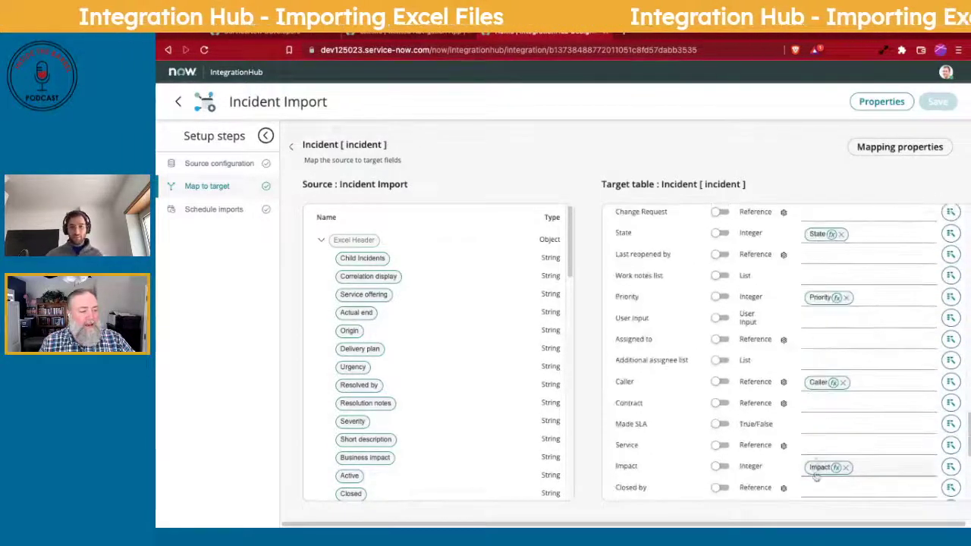
scroll(719, 368, "down", 4)
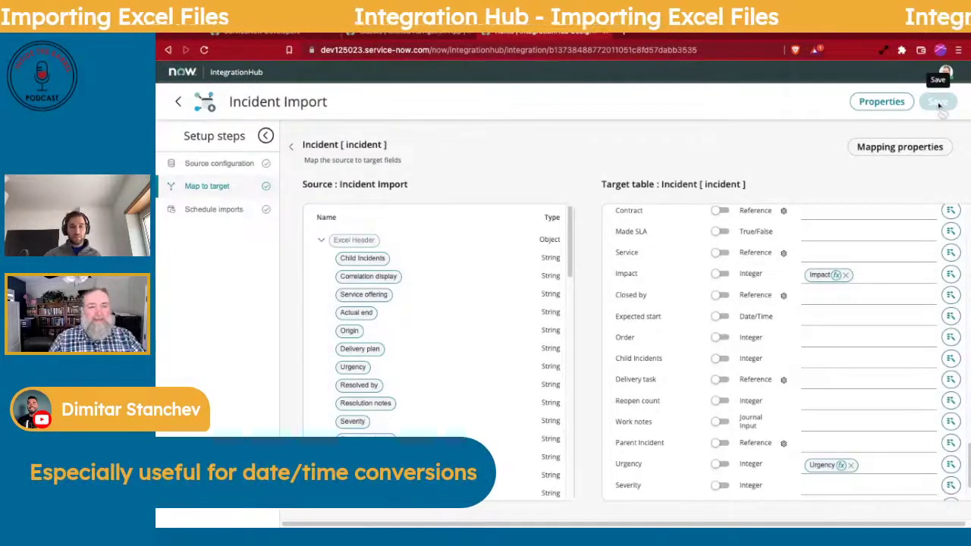
left_click(205, 211)
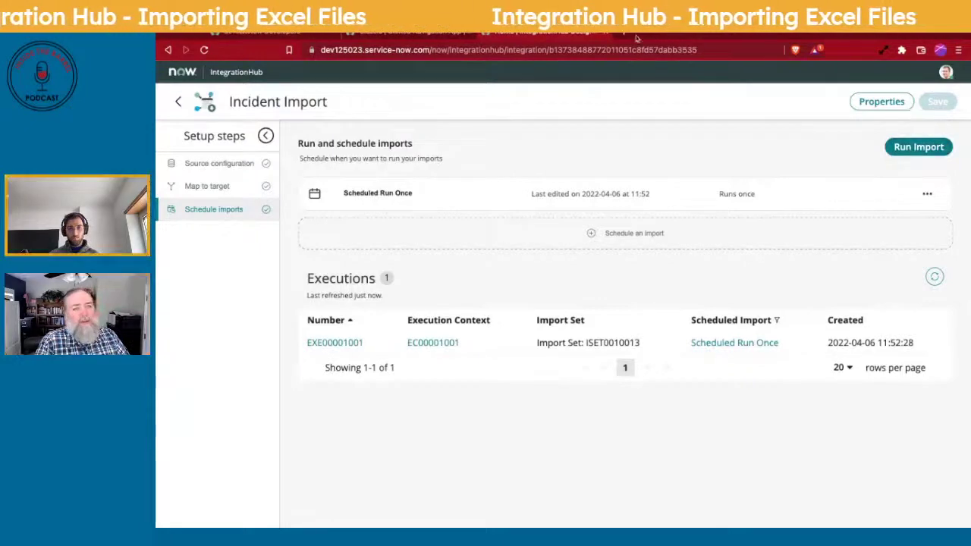
Switch to the ServiceNow instance, open the self-service Incidents list and remove its filter conditions to list all incidents.
left_click(421, 32)
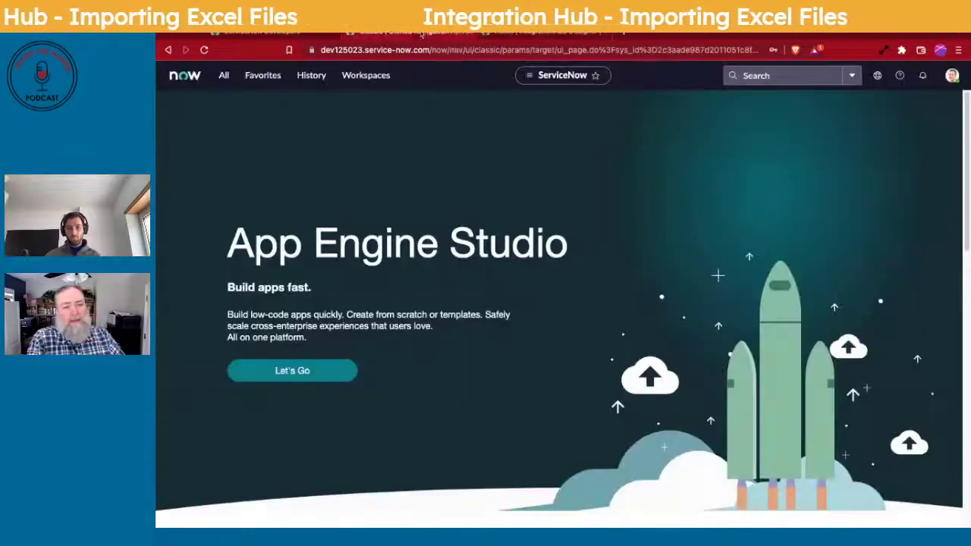
left_click(223, 76)
type("integr")
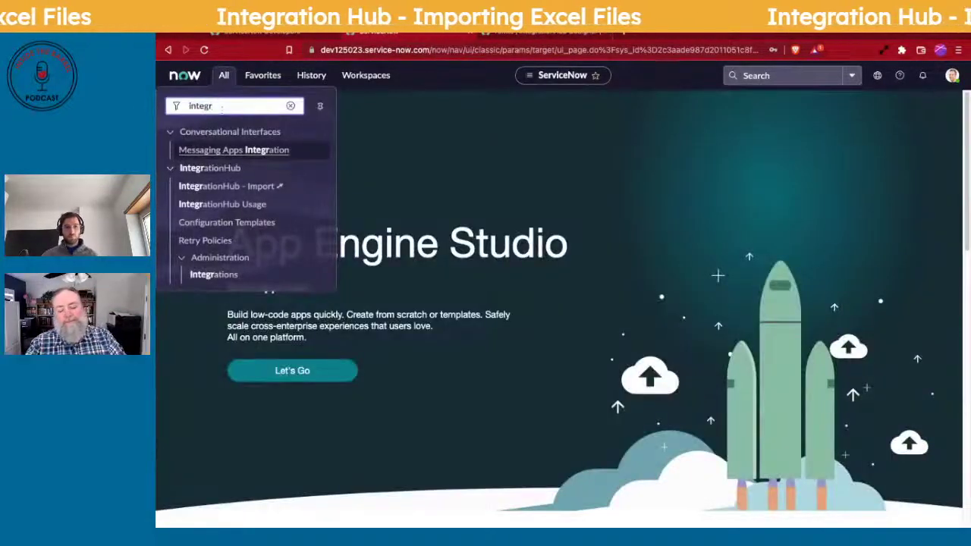
key("BackSpace")
type("incident")
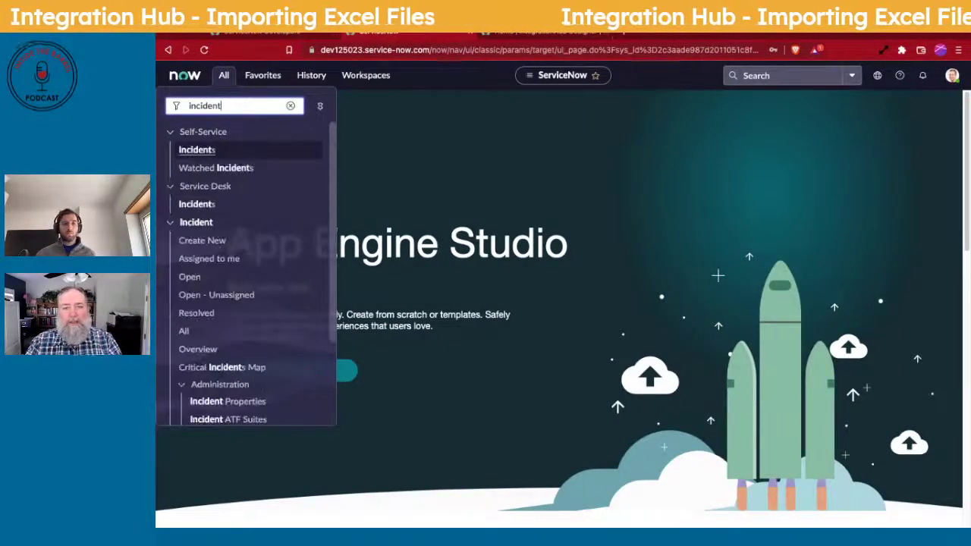
left_click(197, 150)
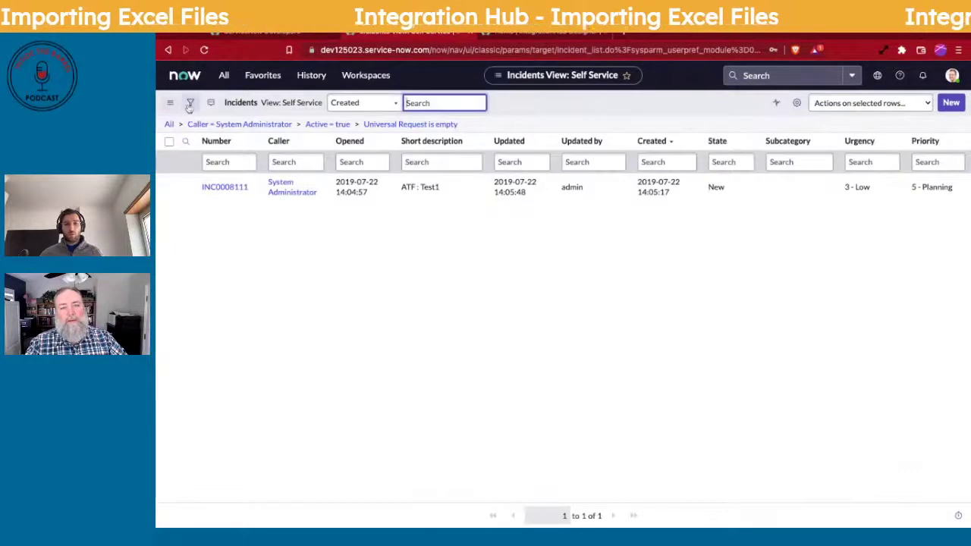
left_click(169, 124)
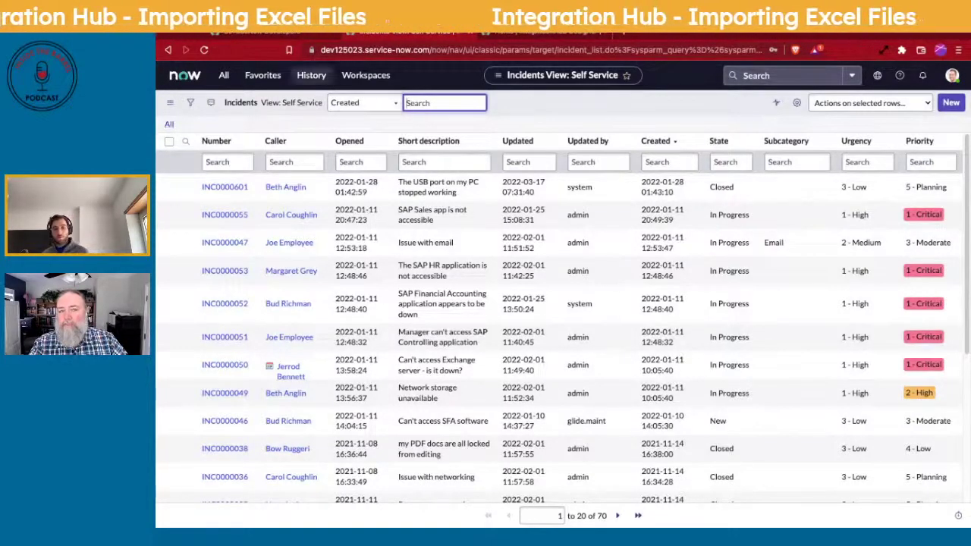
Return to the Incident Import integration, open its Incident table mapping and find the target fields that have mapped values.
key("ctrl+Tab")
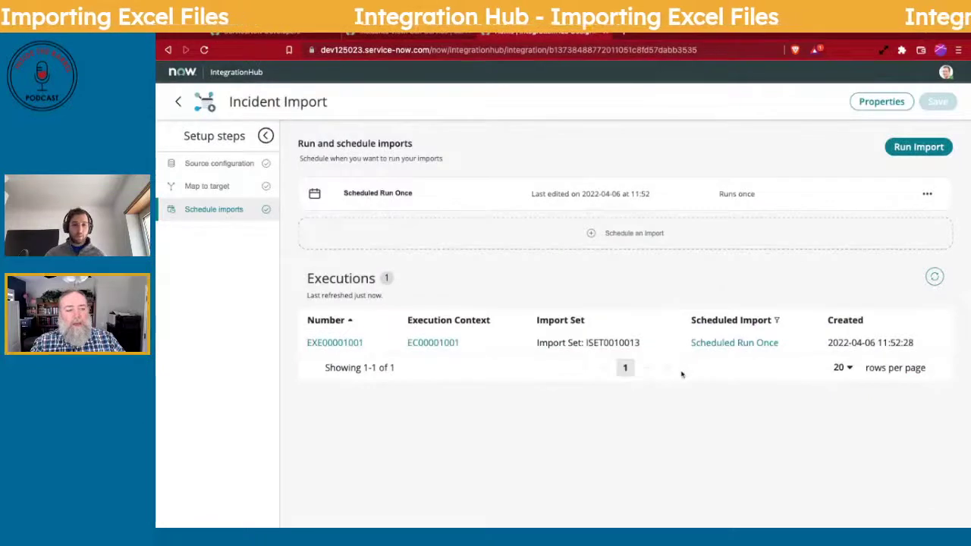
left_click(206, 186)
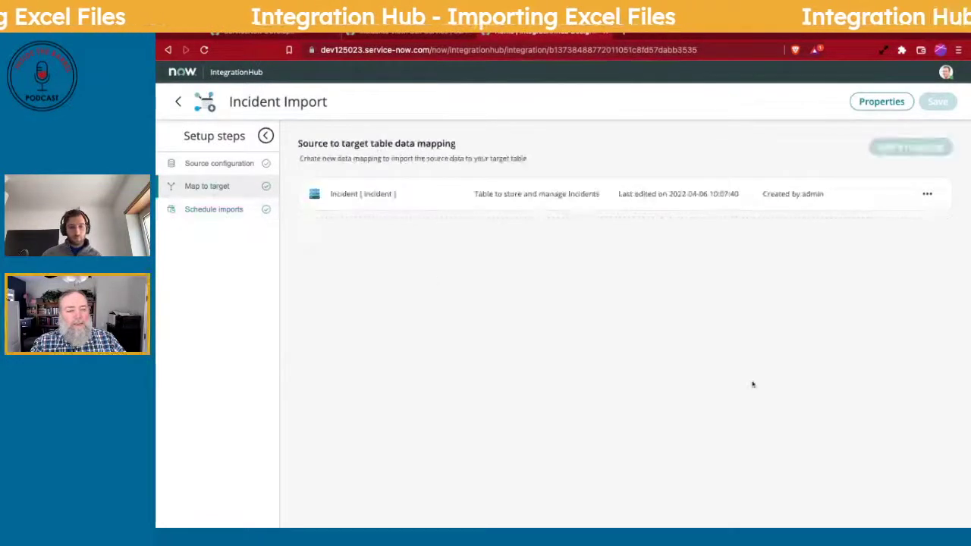
left_click(386, 196)
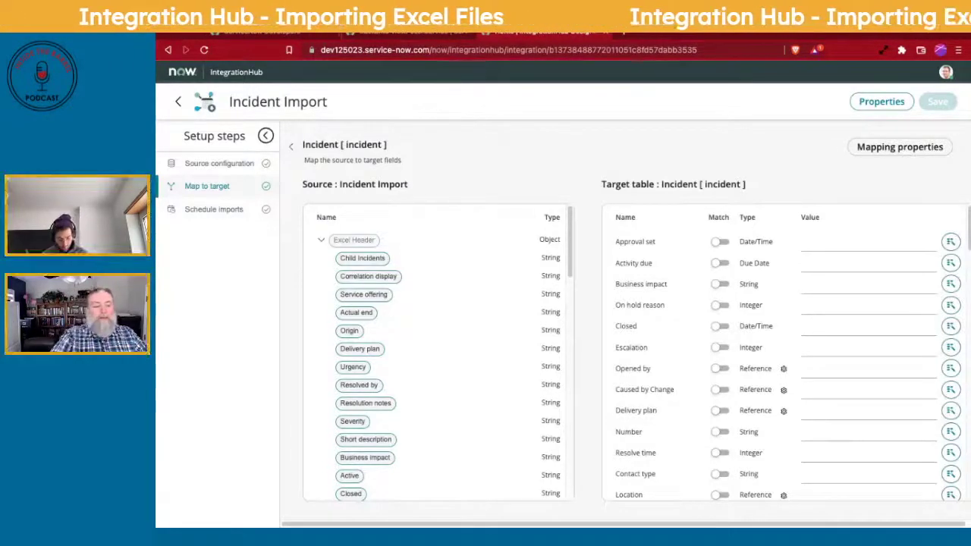
scroll(817, 311, "down", 5)
scroll(817, 313, "down", 10)
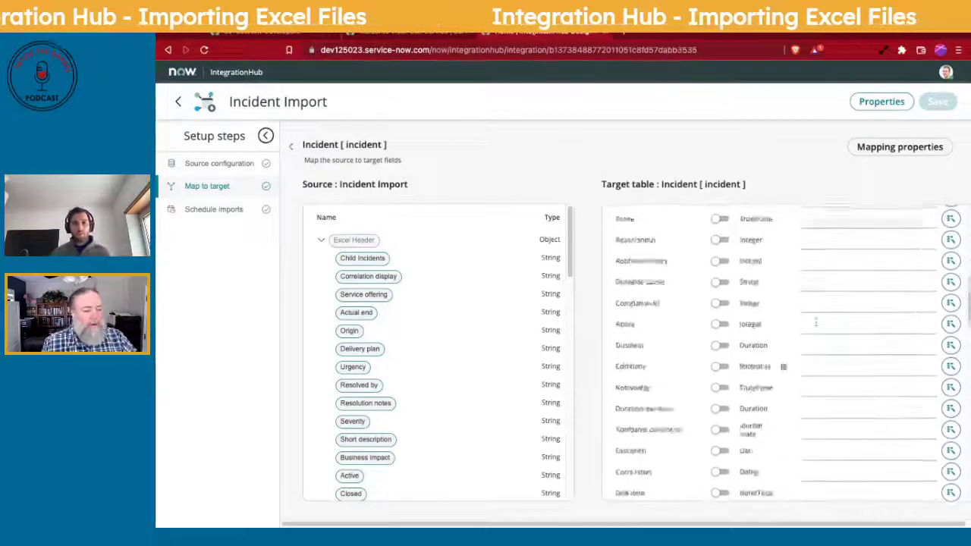
scroll(817, 323, "down", 8)
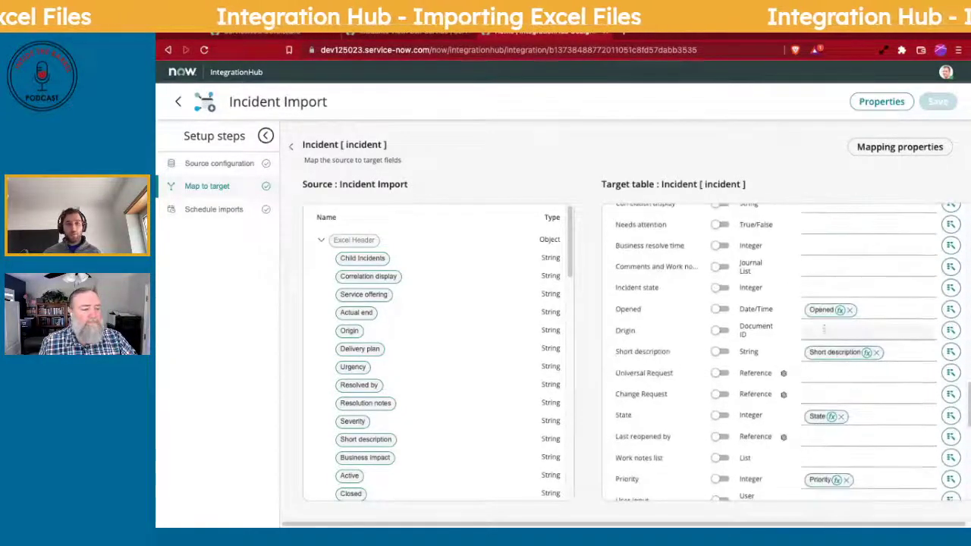
Read the description, examples and common date formats of the Convert to Date transformation for the mapped Opened value.
left_click(840, 310)
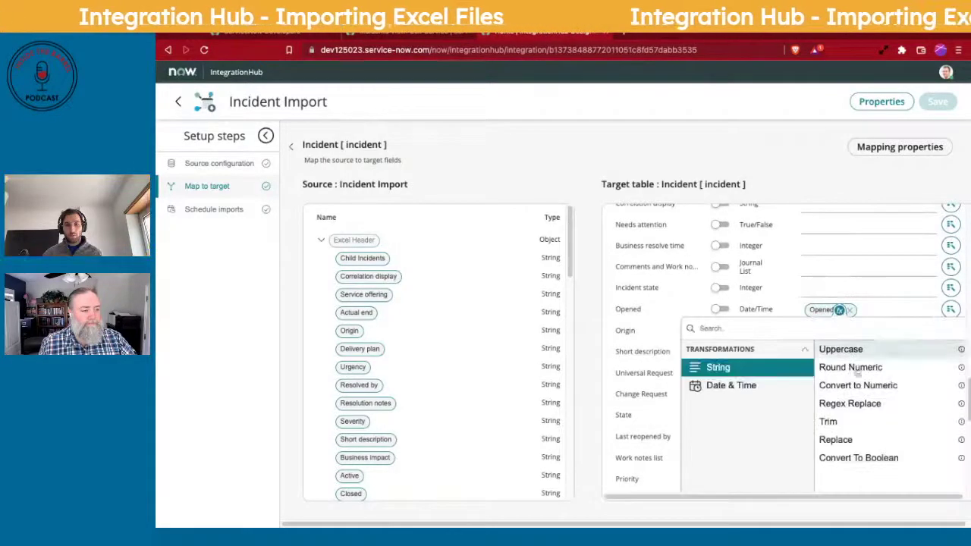
left_click(728, 386)
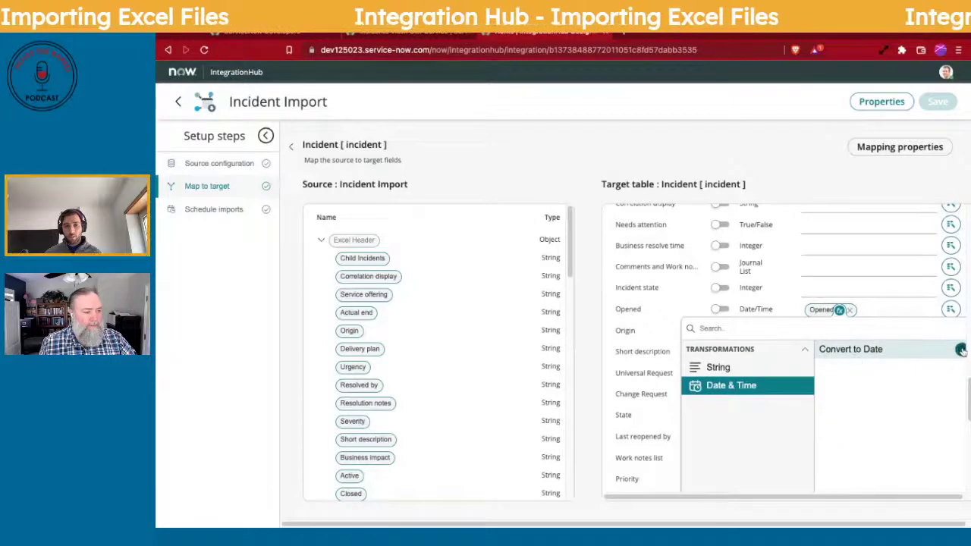
mouse_move(960, 349)
scroll(843, 393, "up", 5)
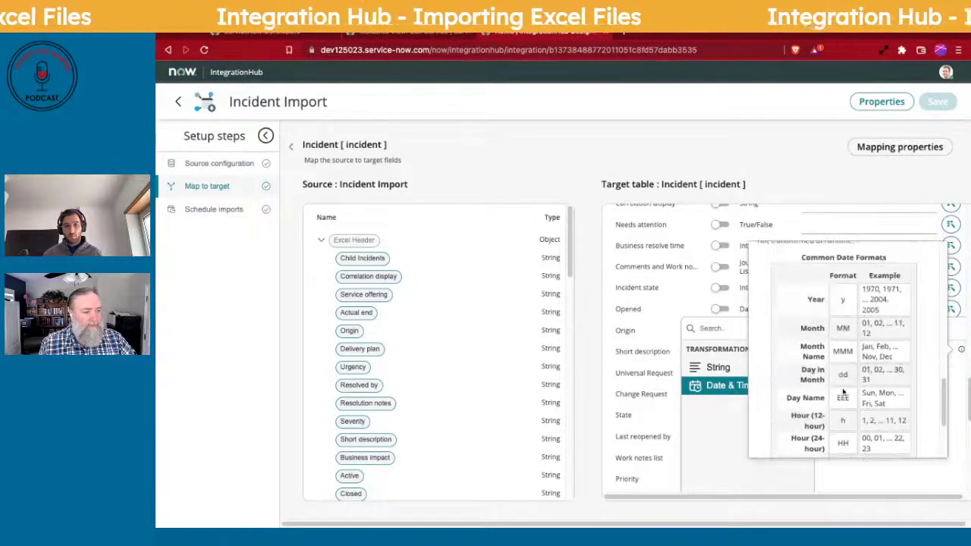
scroll(843, 392, "up", 3)
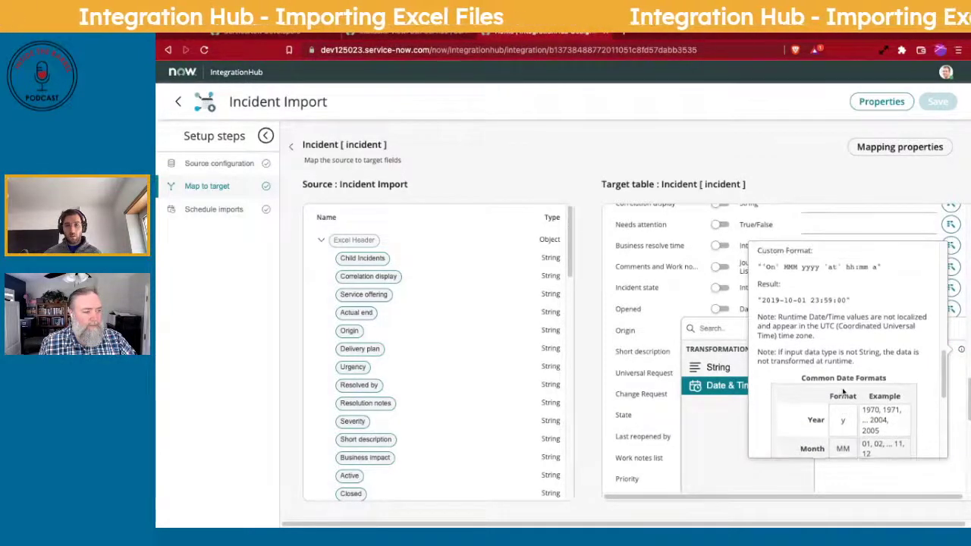
scroll(843, 392, "up", 2)
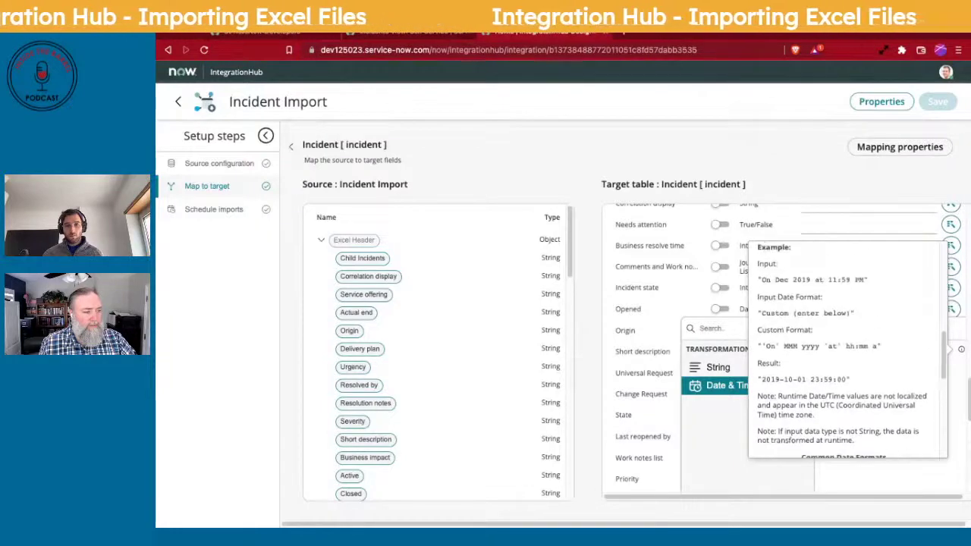
scroll(843, 393, "down", 4)
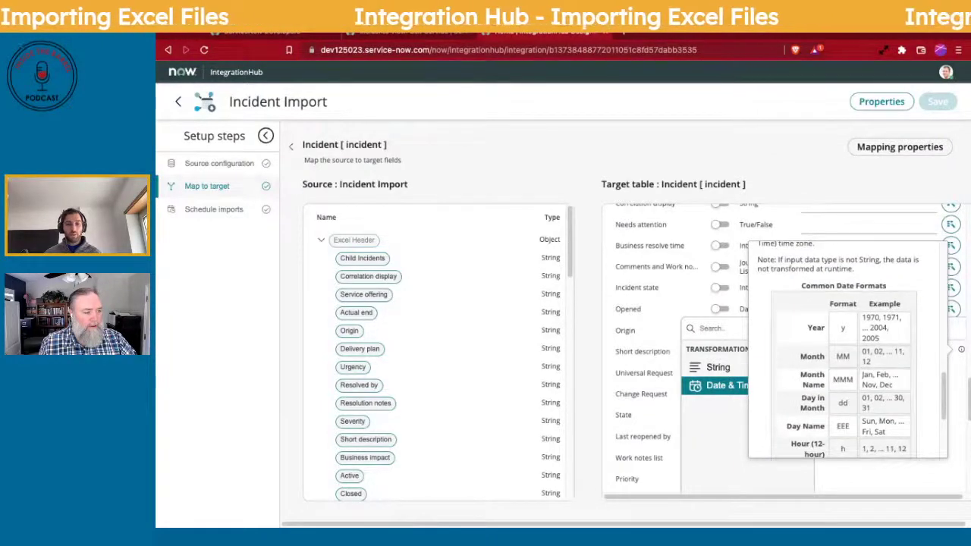
scroll(843, 392, "down", 2)
scroll(843, 392, "up", 4)
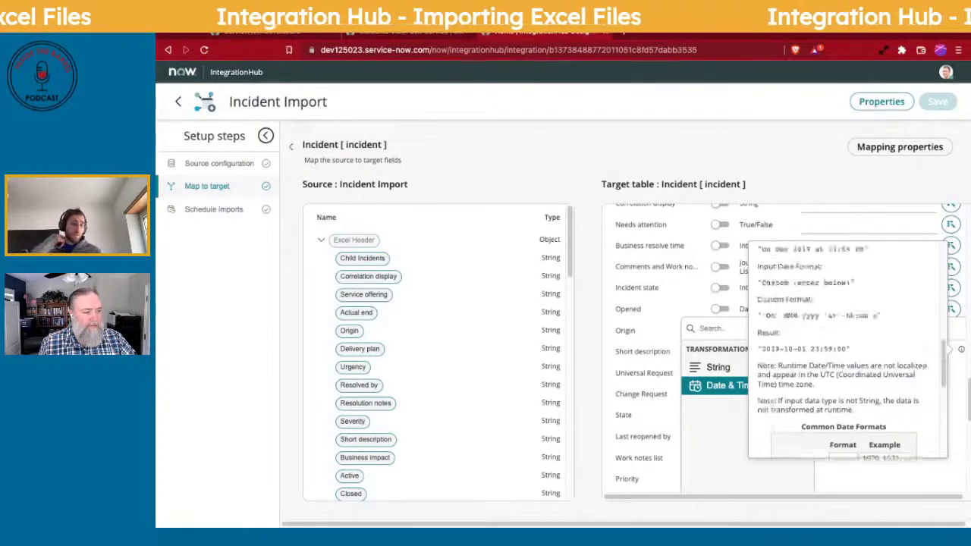
scroll(843, 392, "up", 5)
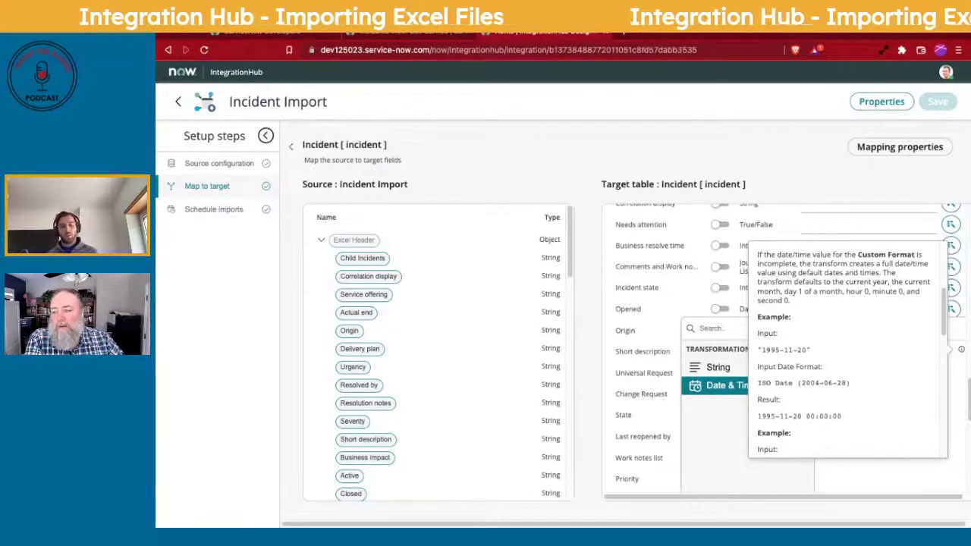
scroll(847, 352, "down", 1)
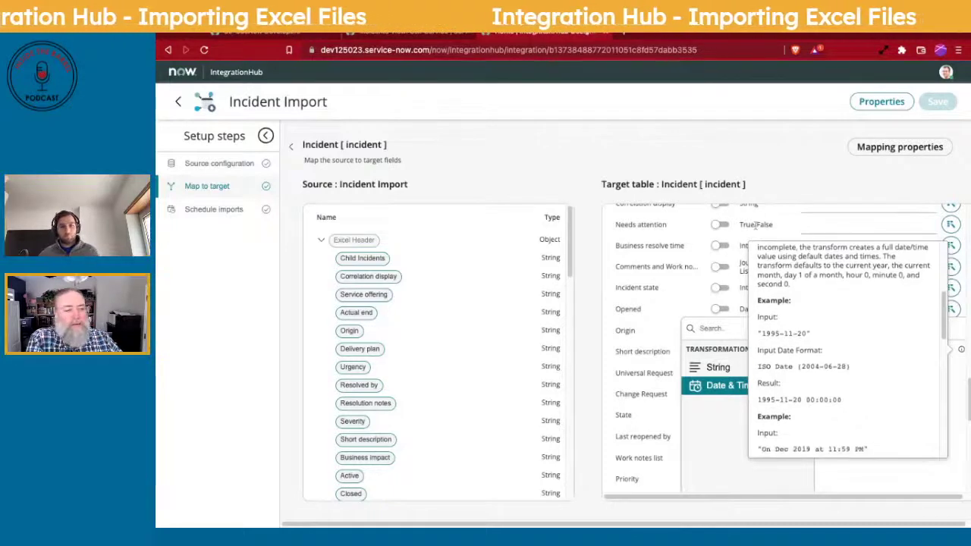
left_click(750, 156)
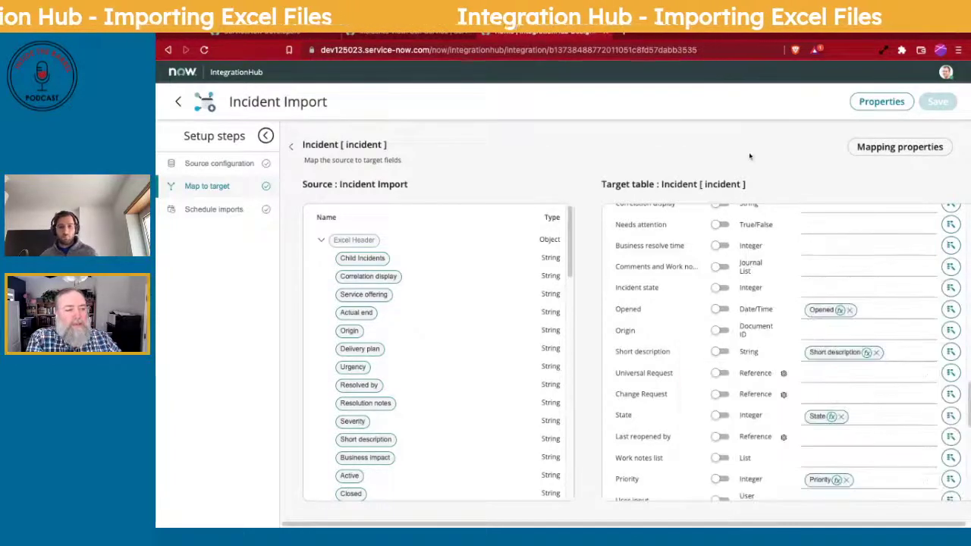
Run the Incident Import integration immediately and switch to the incident list to check for imported records.
left_click(270, 213)
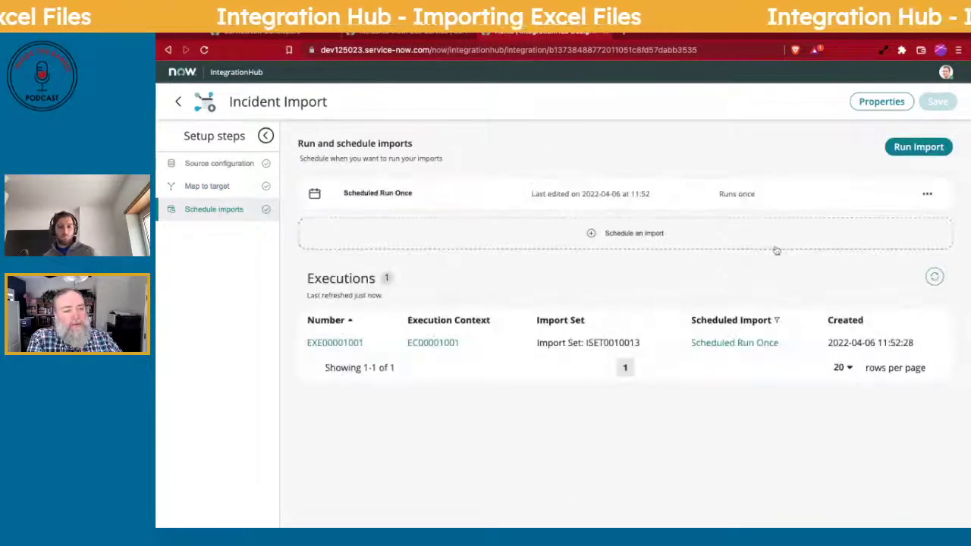
left_click(913, 148)
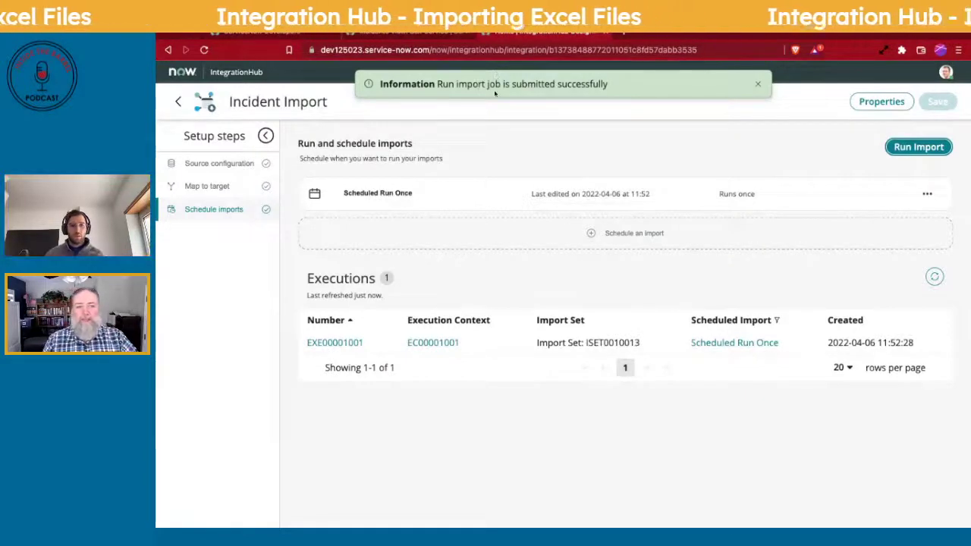
left_click(425, 32)
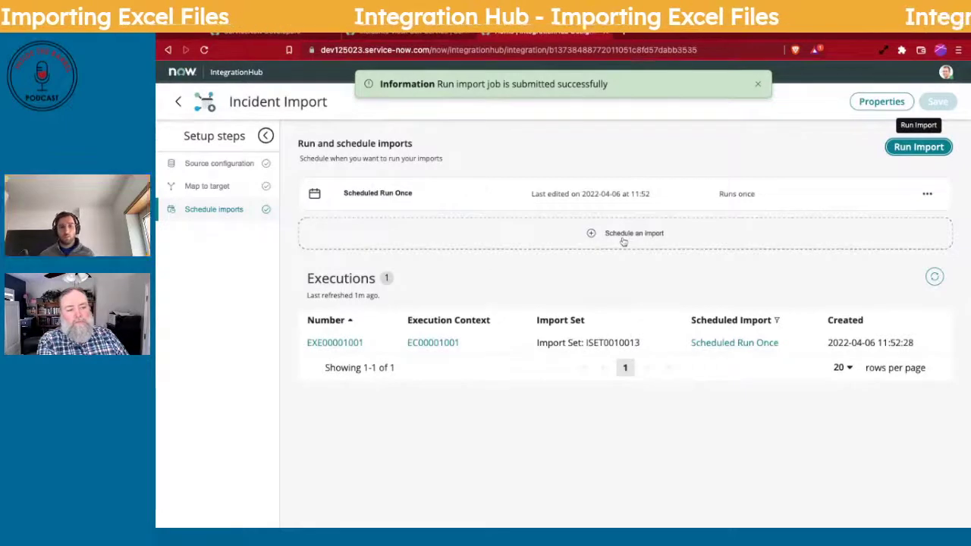
Review the options for a new scheduled data import of Incident Import, including the advanced ones, and leave without saving.
left_click(623, 238)
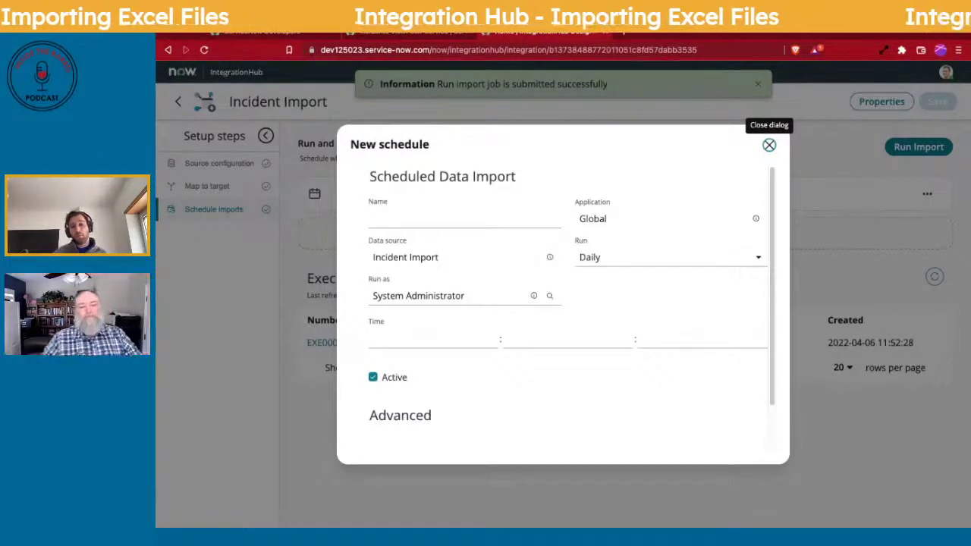
scroll(478, 408, "down", 2)
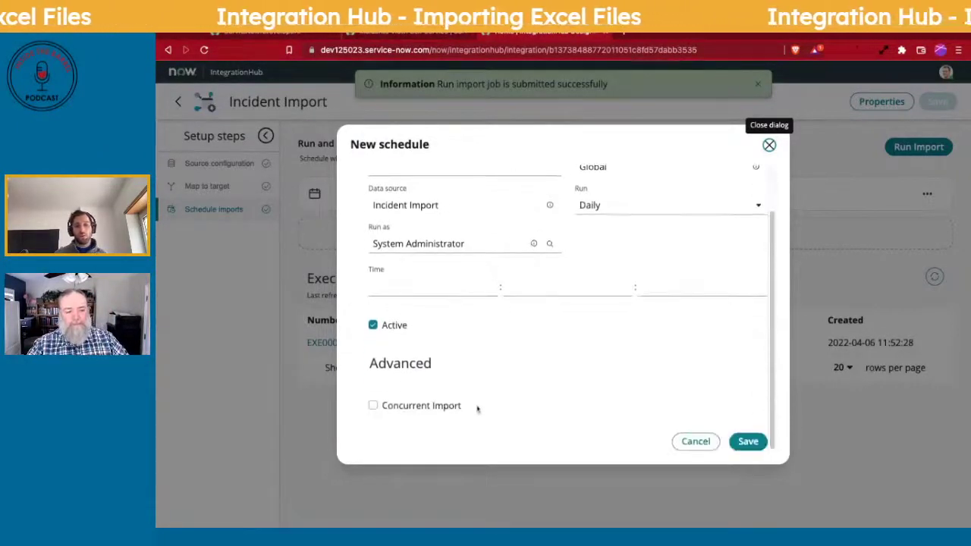
scroll(544, 441, "up", 2)
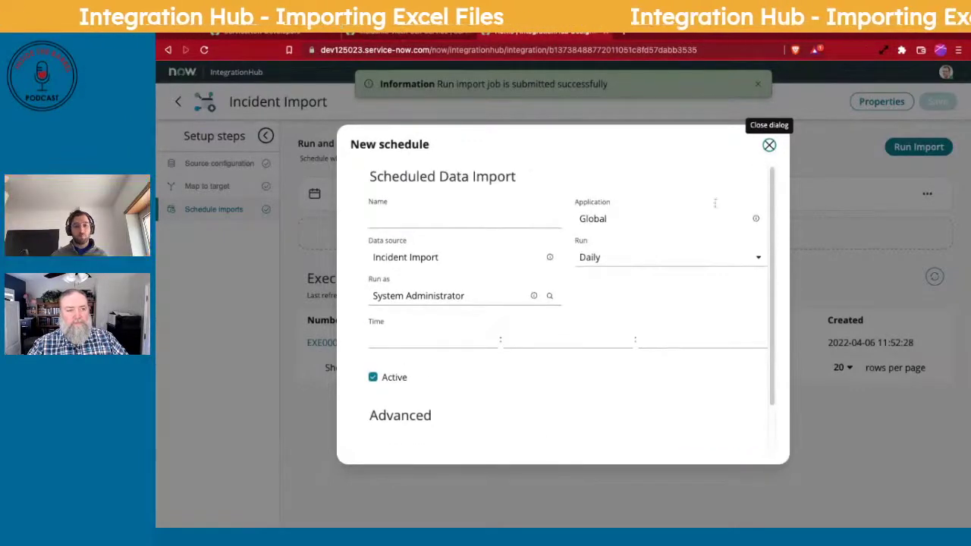
left_click(769, 145)
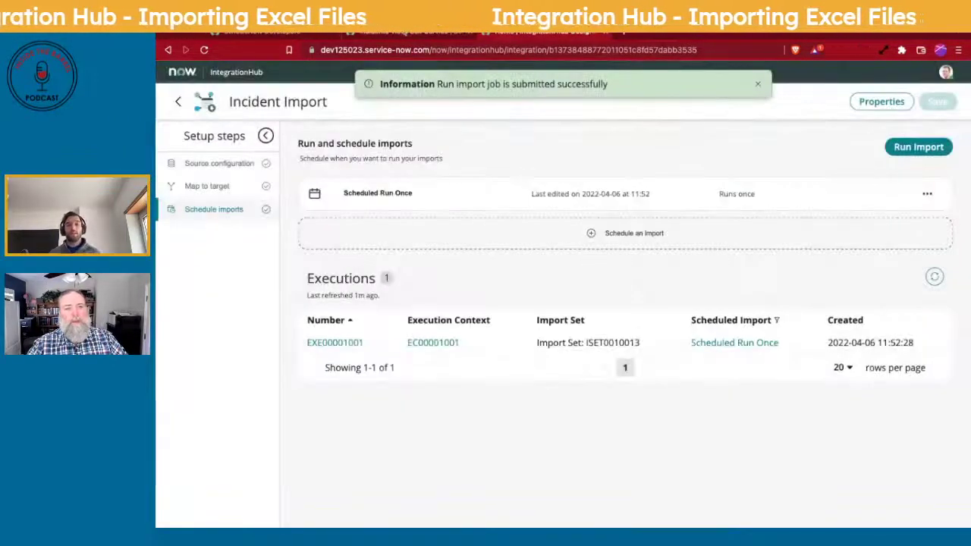
Switch to the incident list and refresh it to look for newly imported records.
left_click(410, 31)
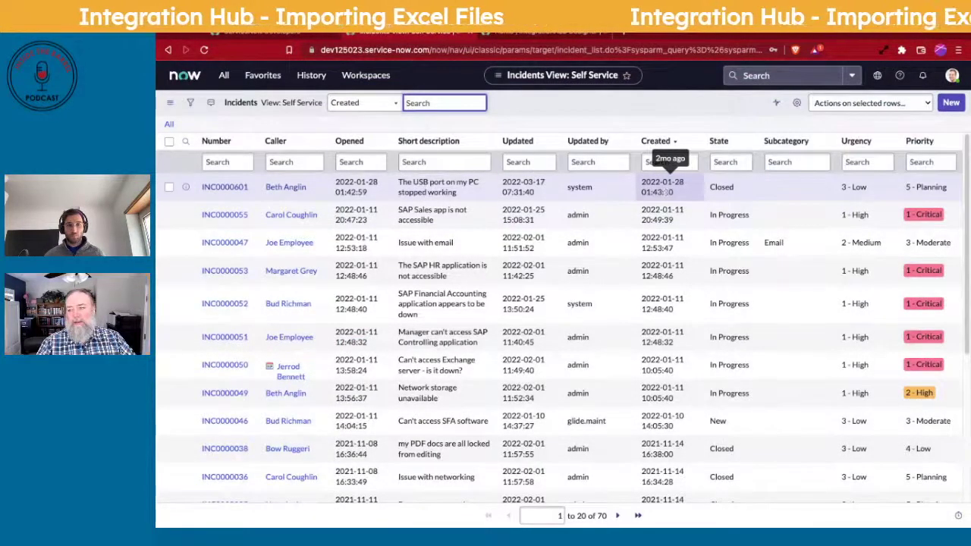
right_click(519, 110)
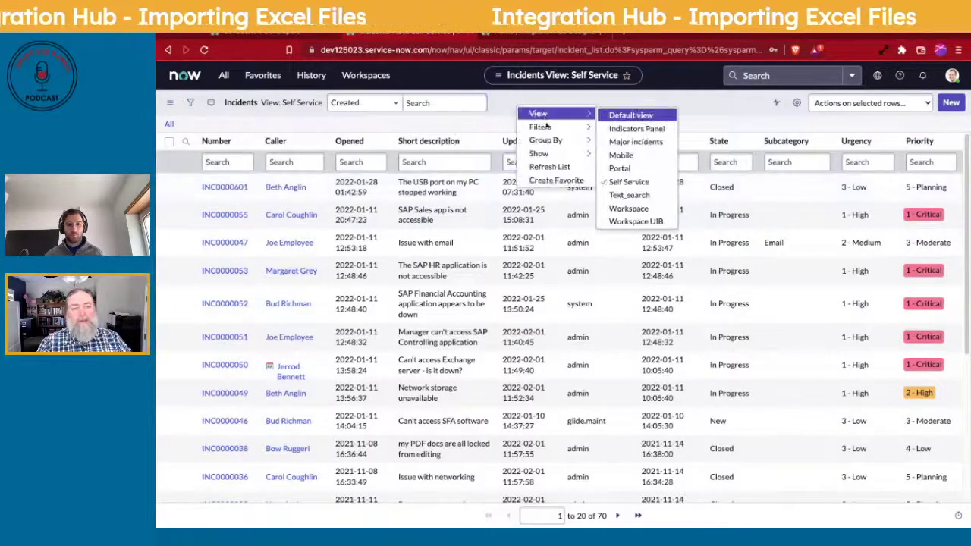
left_click(549, 166)
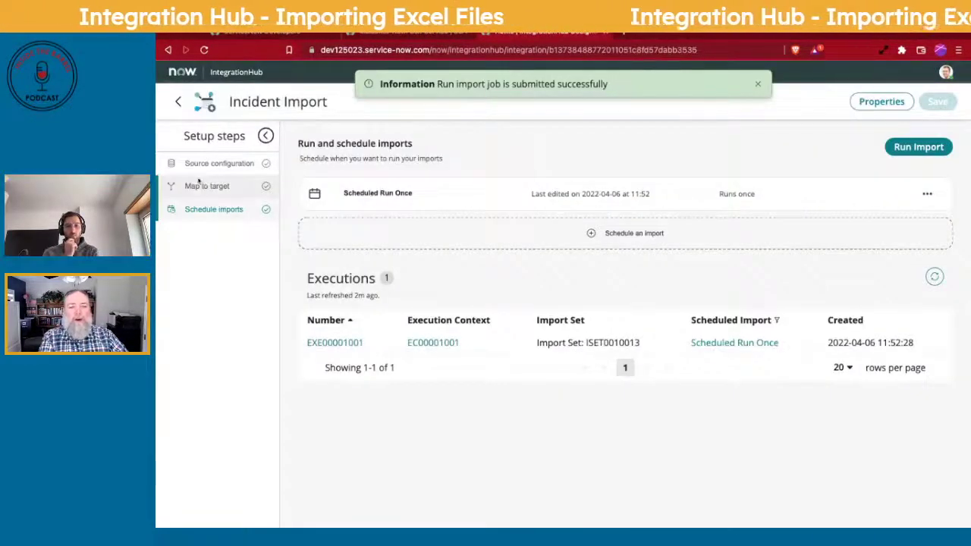
Review the Incident Import source configuration with its Excel file and data structure, and the source-to-target table mapping.
left_click(191, 166)
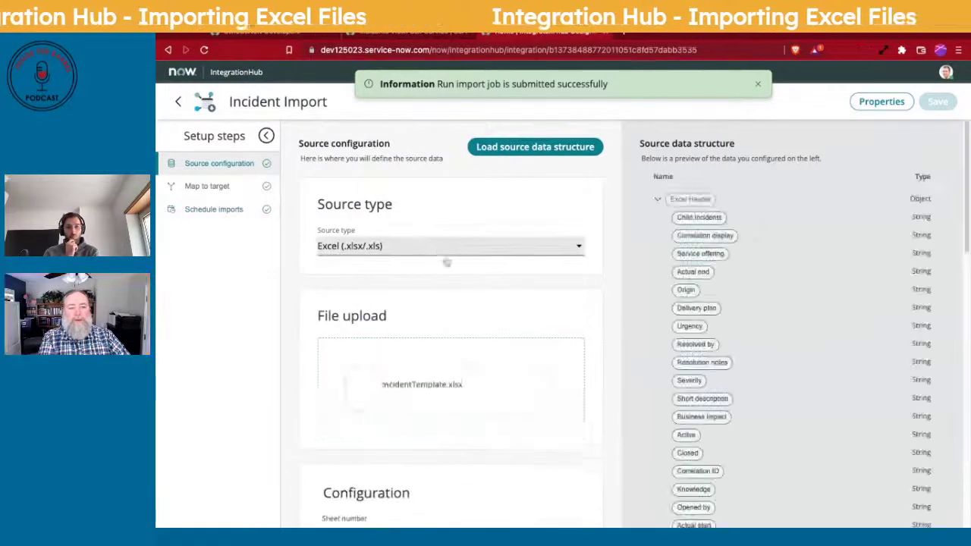
left_click(209, 187)
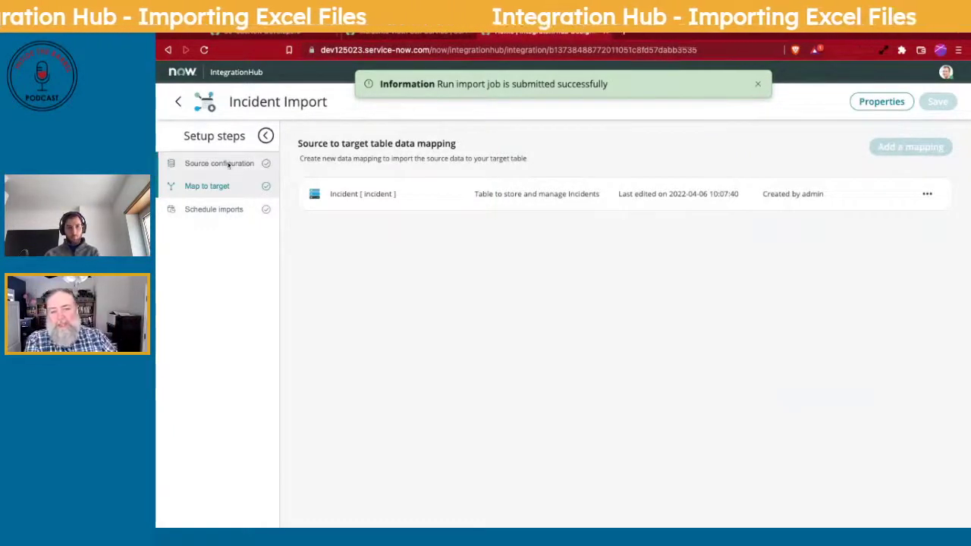
left_click(201, 166)
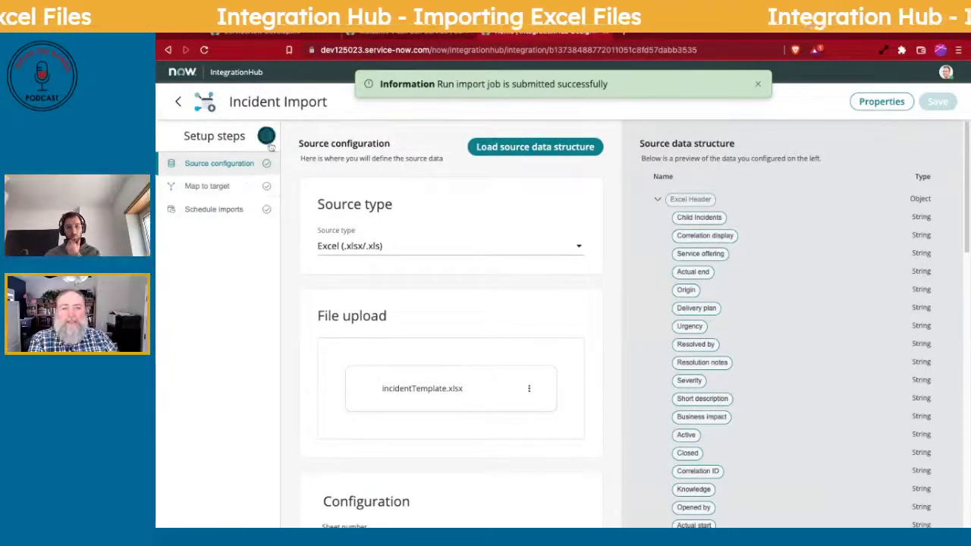
Return to the integrations overview, view the blank form for a new data import integration, and close it without creating one.
left_click(178, 102)
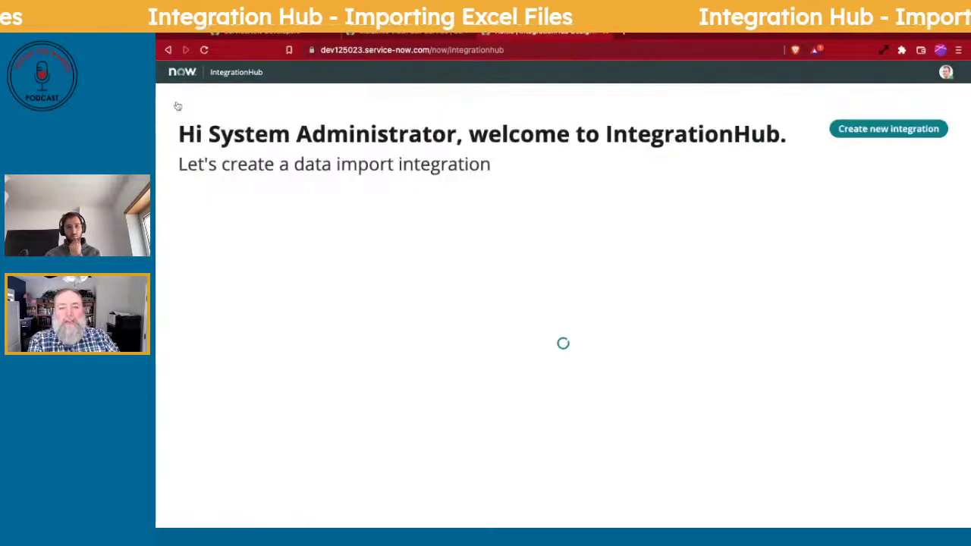
left_click(885, 131)
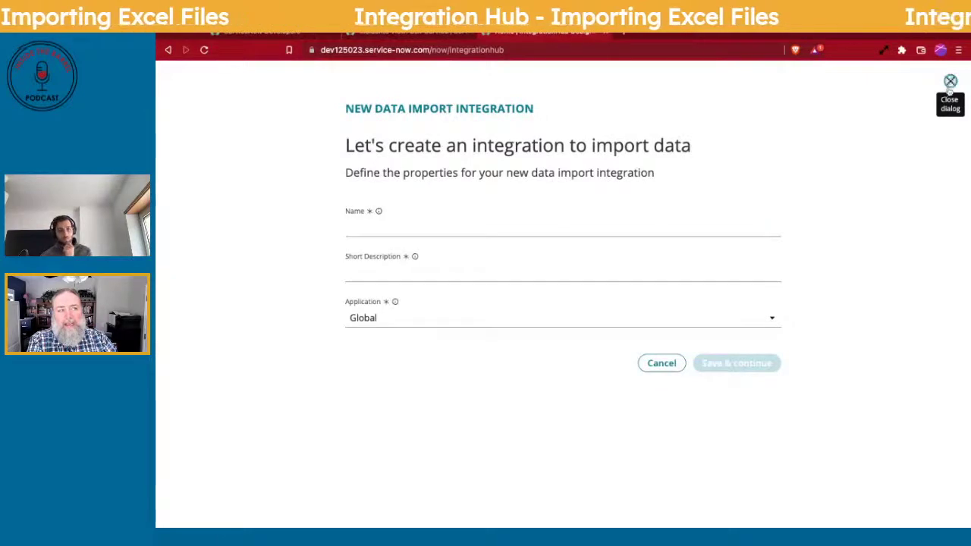
left_click(950, 81)
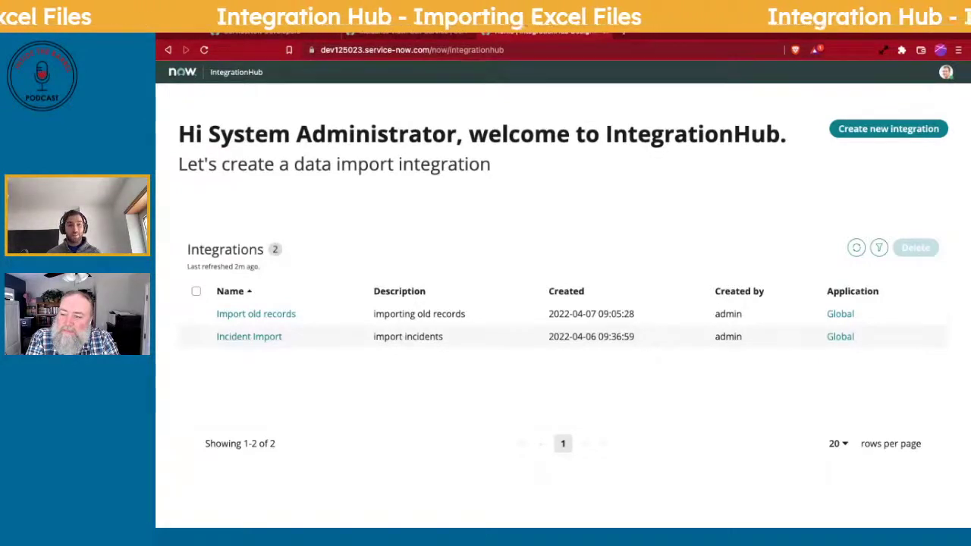
Switch to the ServiceNow instance, filter the navigator by "update" and open the Local Update Sets list.
left_click(386, 35)
left_click(223, 75)
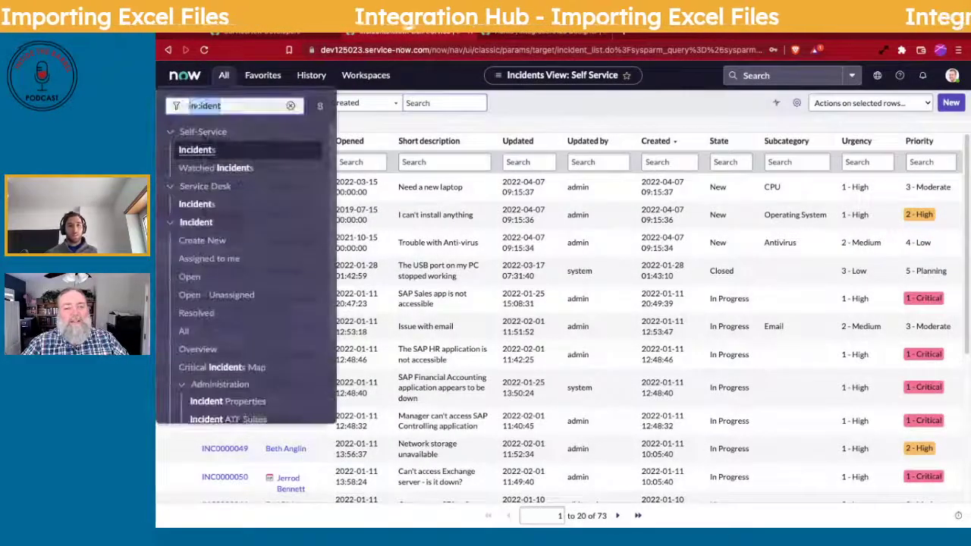
left_click(194, 106)
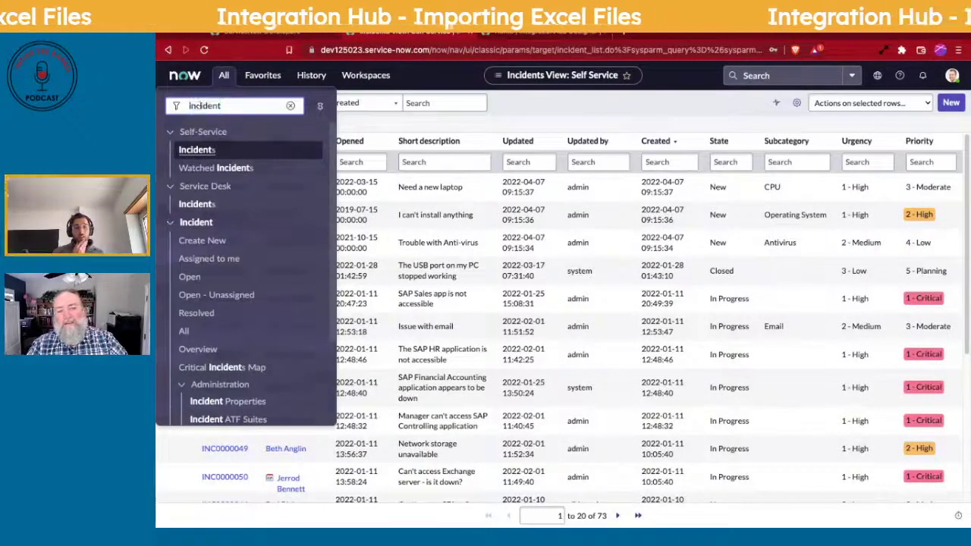
key("BackSpace")
key("BackSpace")
key("BackSpace")
key("BackSpace")
key("BackSpace")
key("BackSpace")
key("BackSpace")
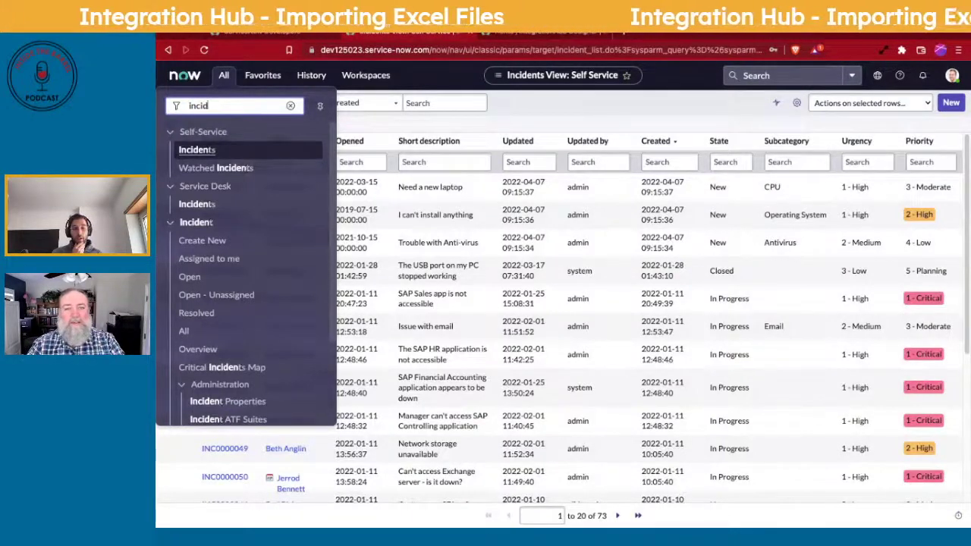
type("update")
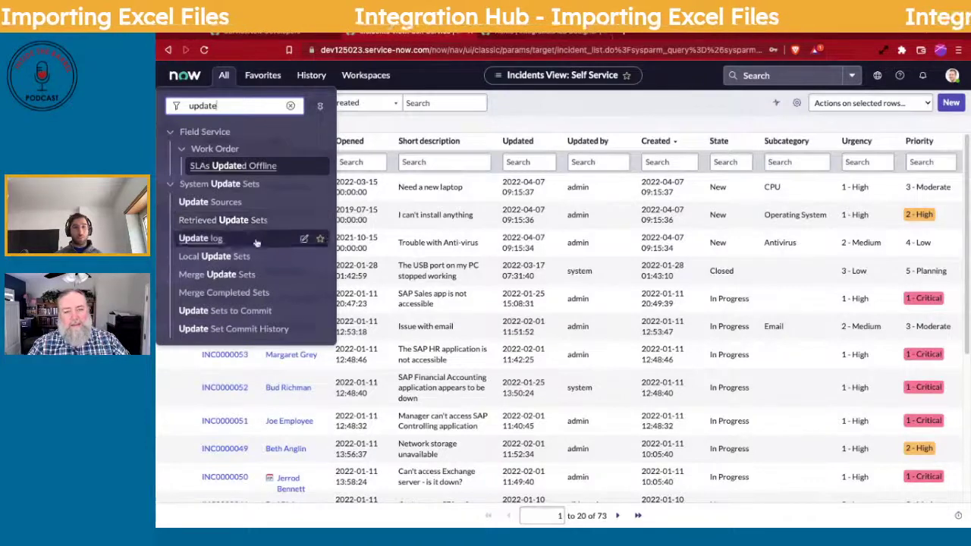
left_click(236, 260)
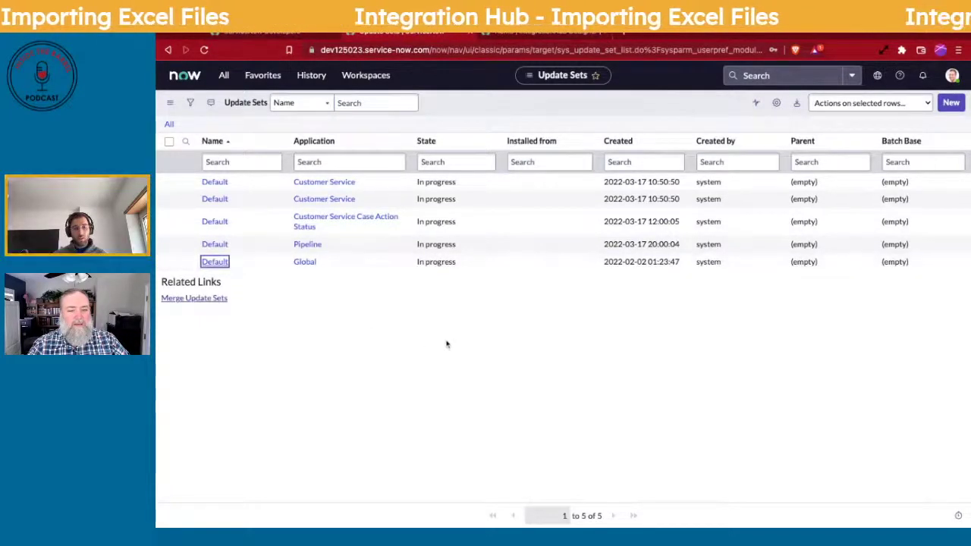
Open the Default update set of the Global application and sort its customer updates by creation date, newest first.
key("Return")
scroll(449, 345, "down", 1)
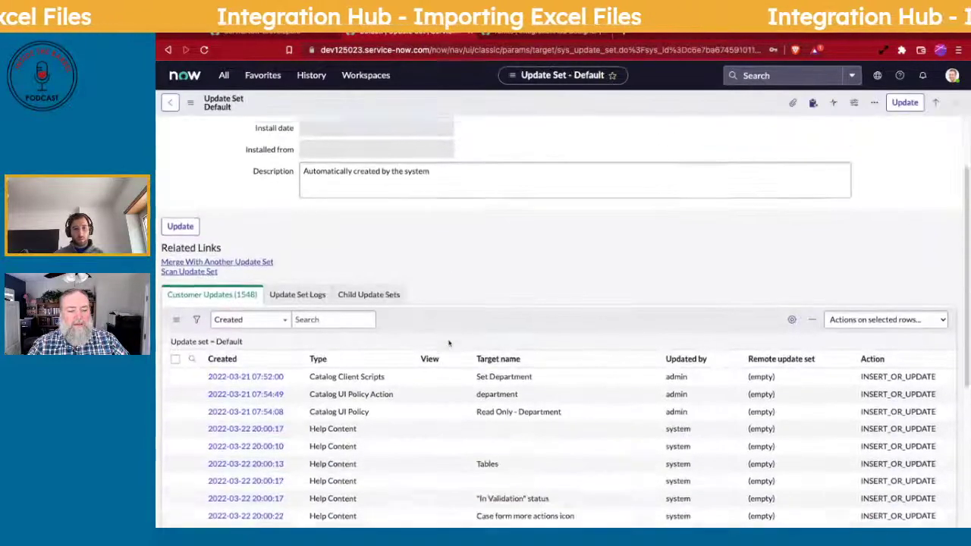
scroll(448, 344, "down", 1)
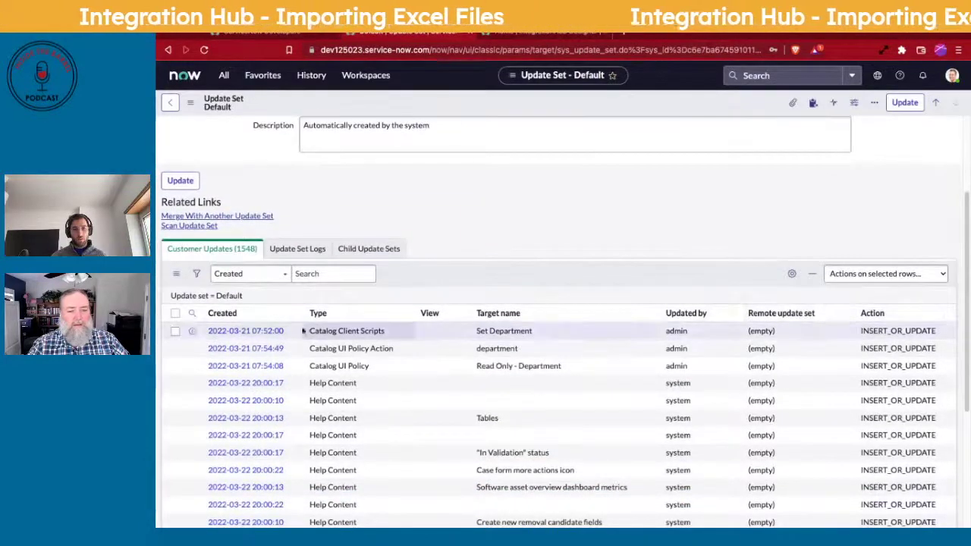
left_click(223, 313)
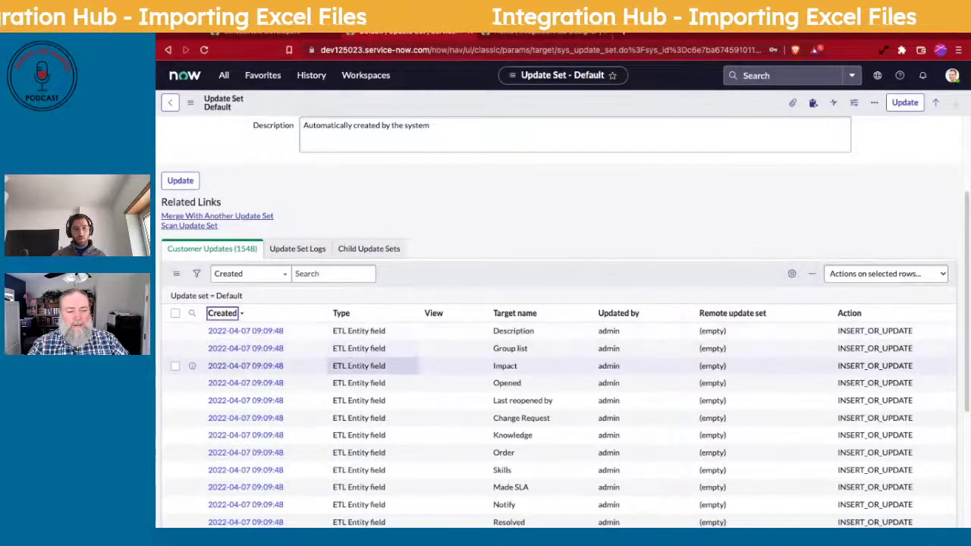
Page through the Default update set's newest customer updates to examine which records the data import generated.
scroll(408, 352, "down", 2)
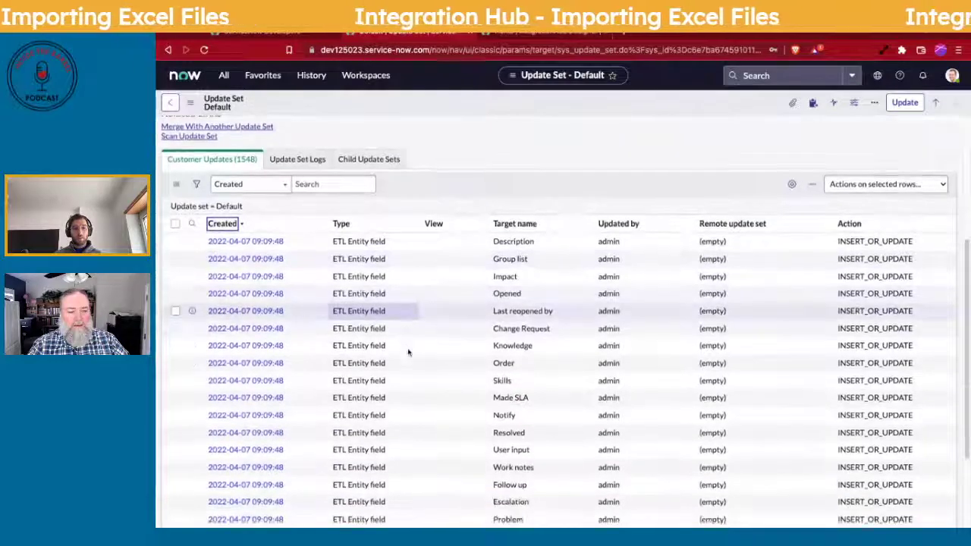
scroll(408, 352, "down", 3)
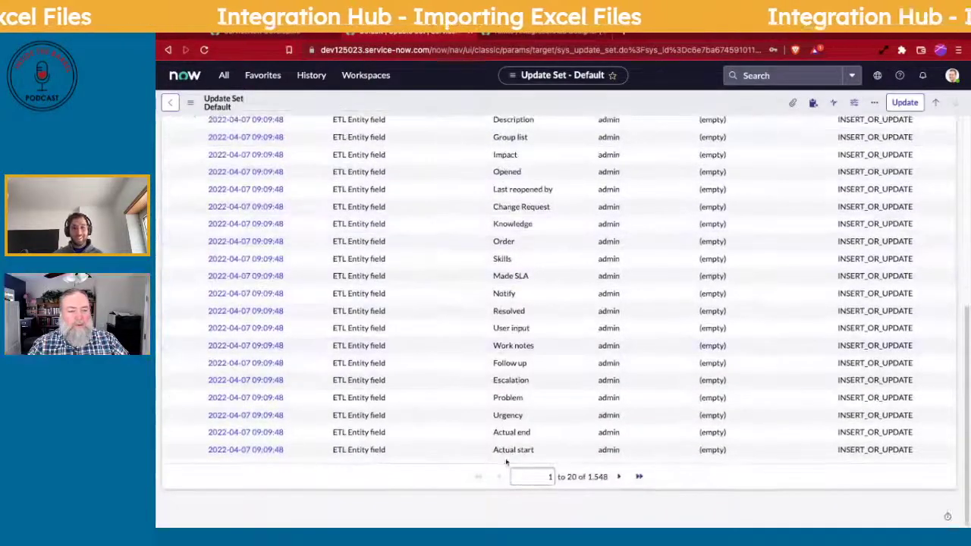
left_click(618, 477)
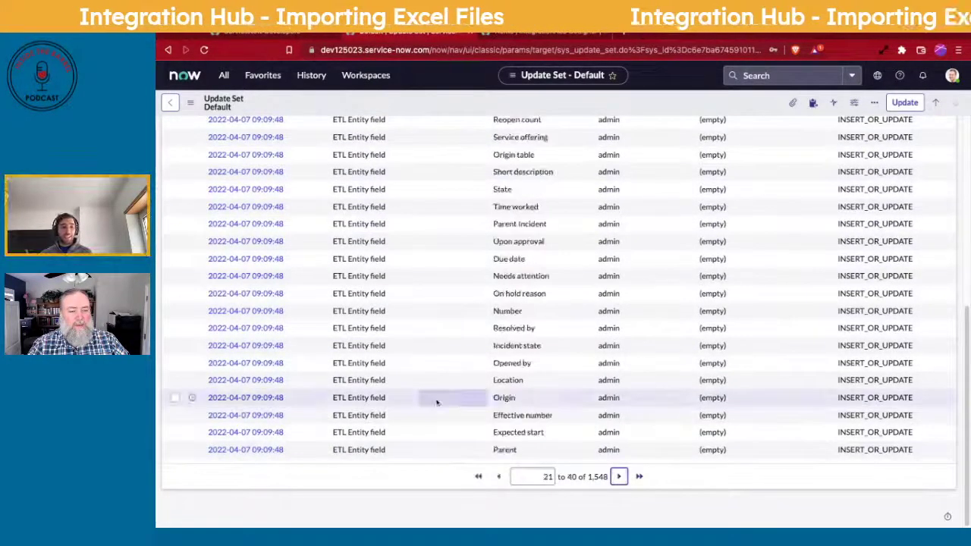
left_click(618, 476)
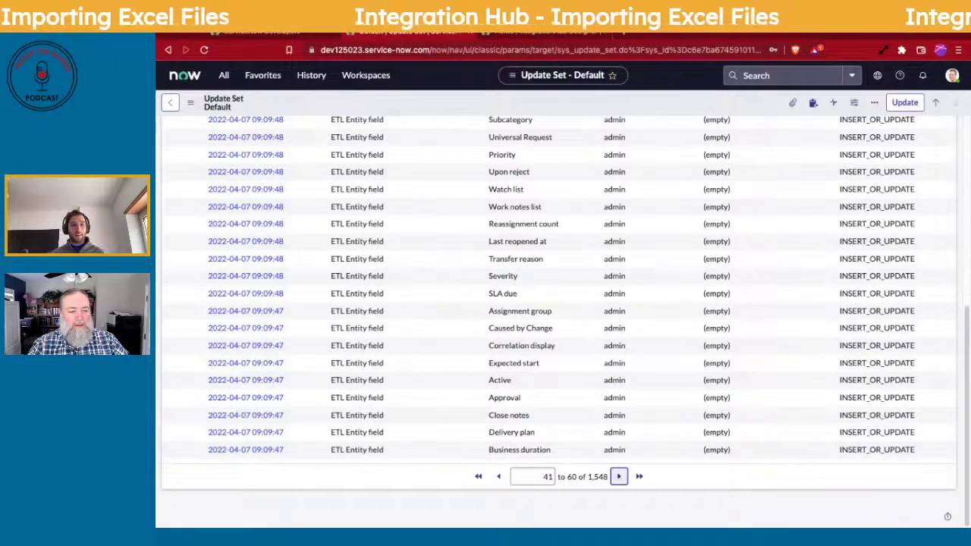
left_click(618, 476)
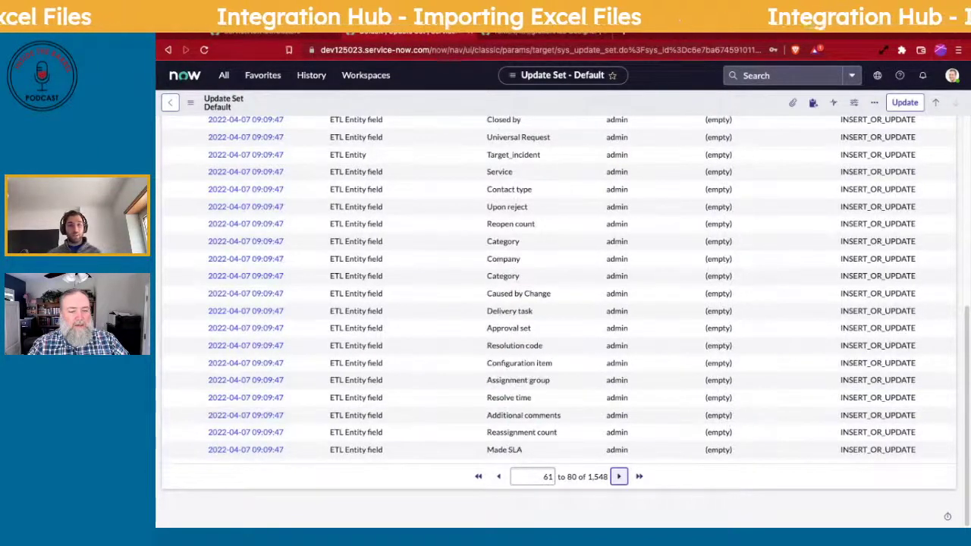
left_click(618, 476)
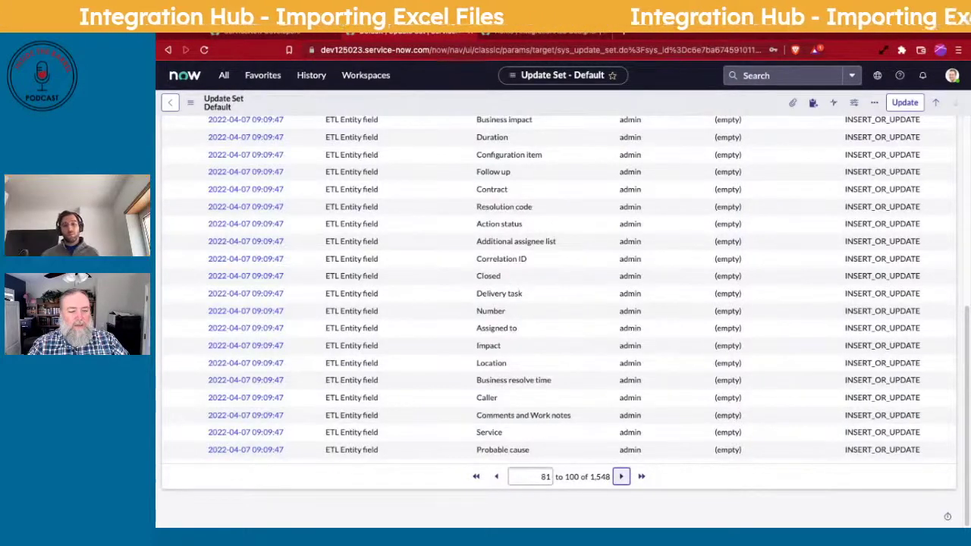
left_click(620, 476)
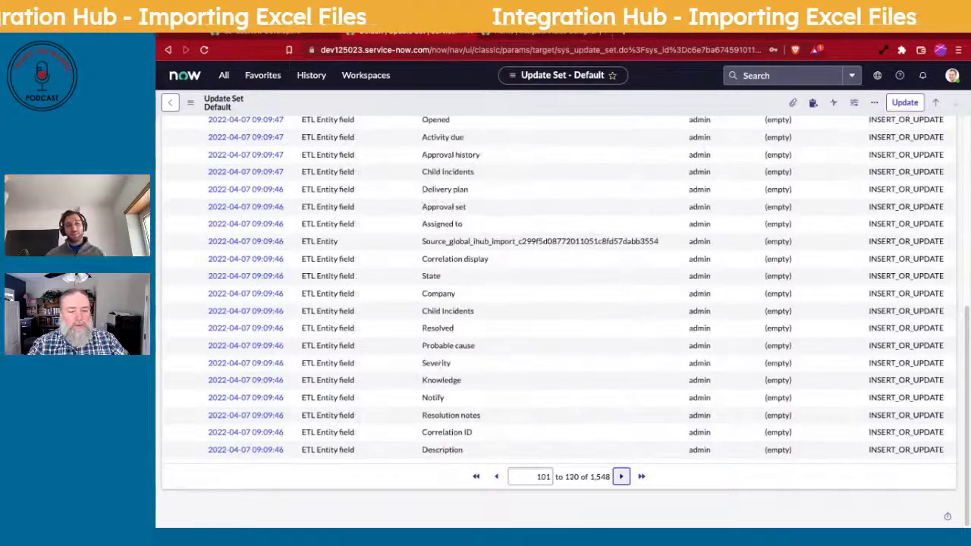
left_click(621, 477)
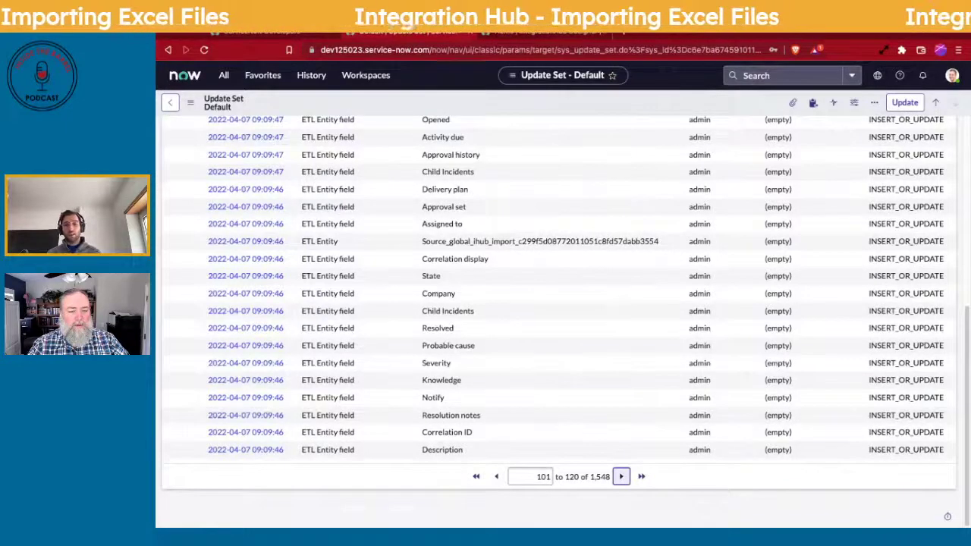
left_click(621, 477)
left_click(620, 477)
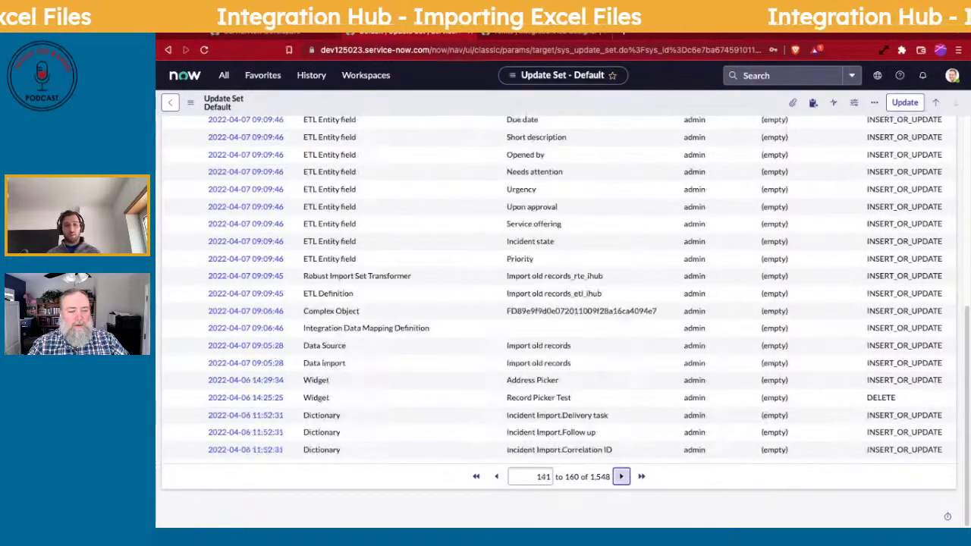
left_click(496, 477)
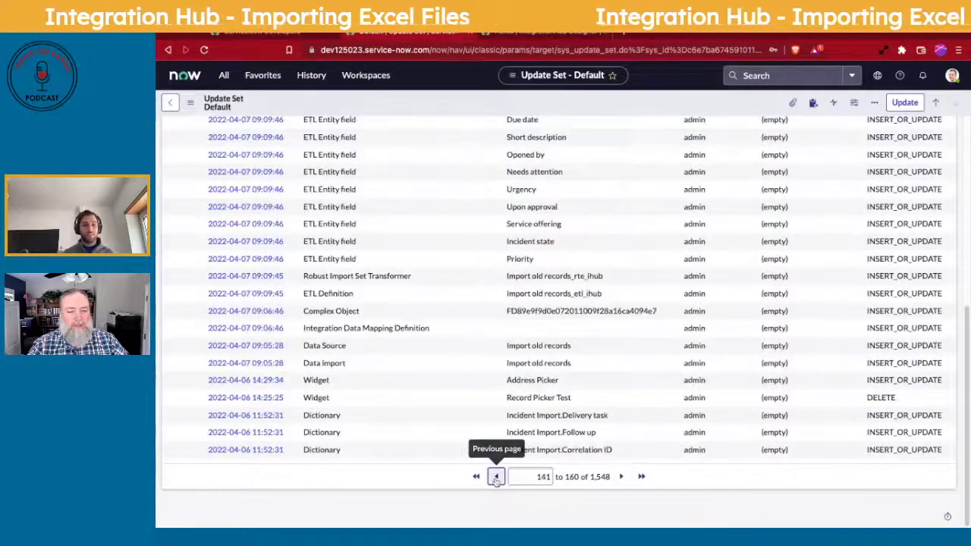
right_click(280, 381)
left_click(308, 414)
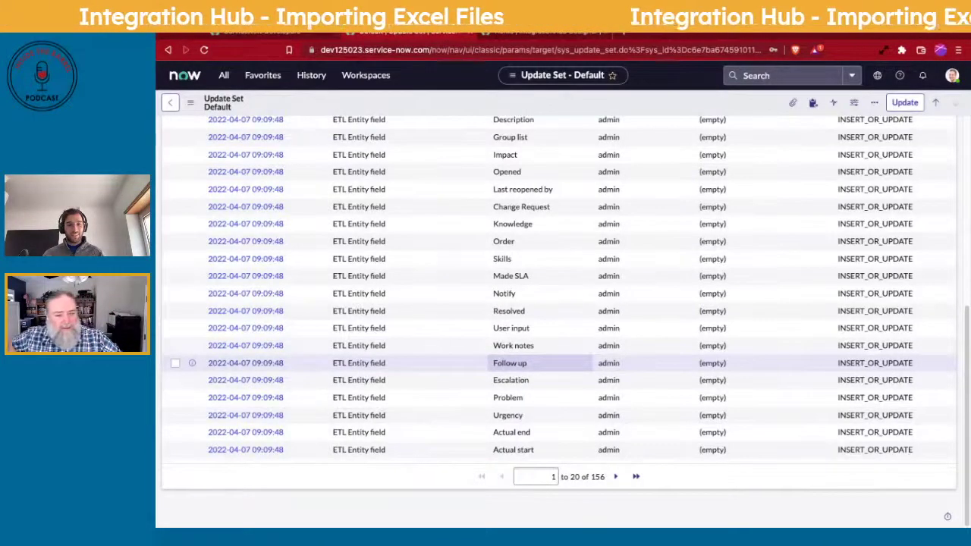
left_click(616, 477)
left_click(616, 476)
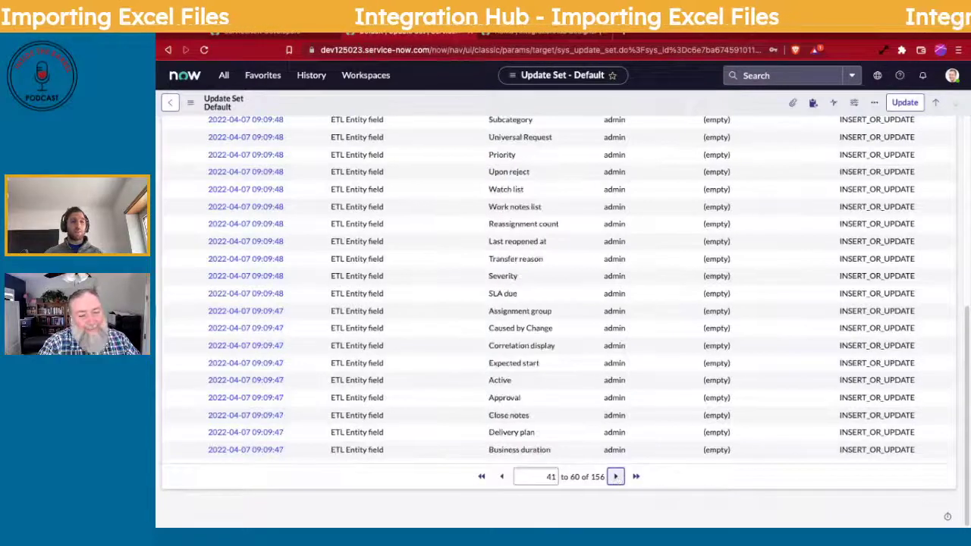
left_click(616, 477)
left_click(616, 477)
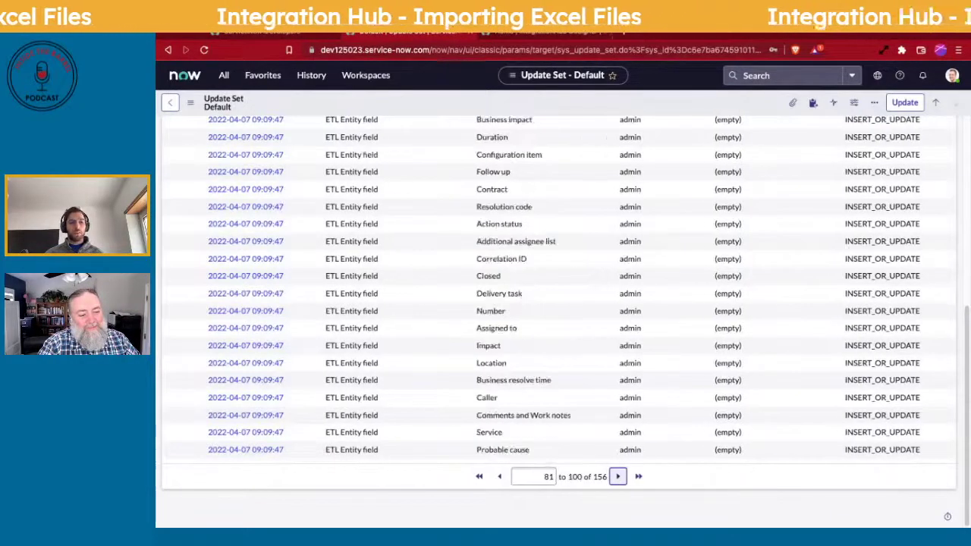
left_click(618, 476)
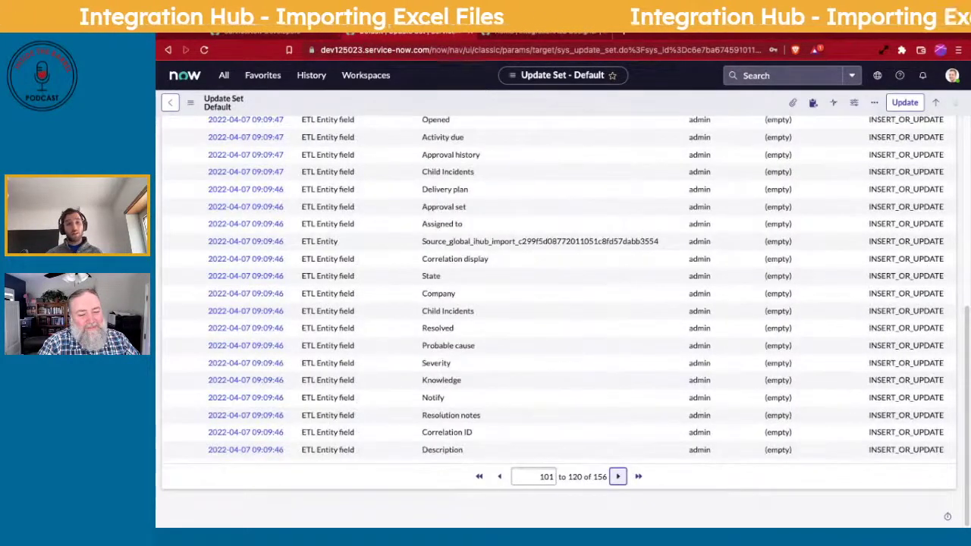
left_click(617, 476)
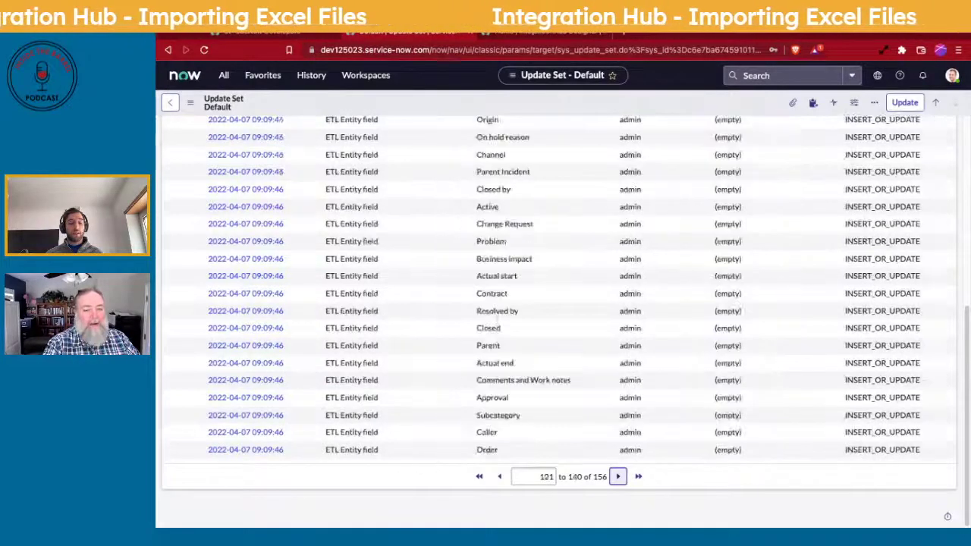
left_click(617, 477)
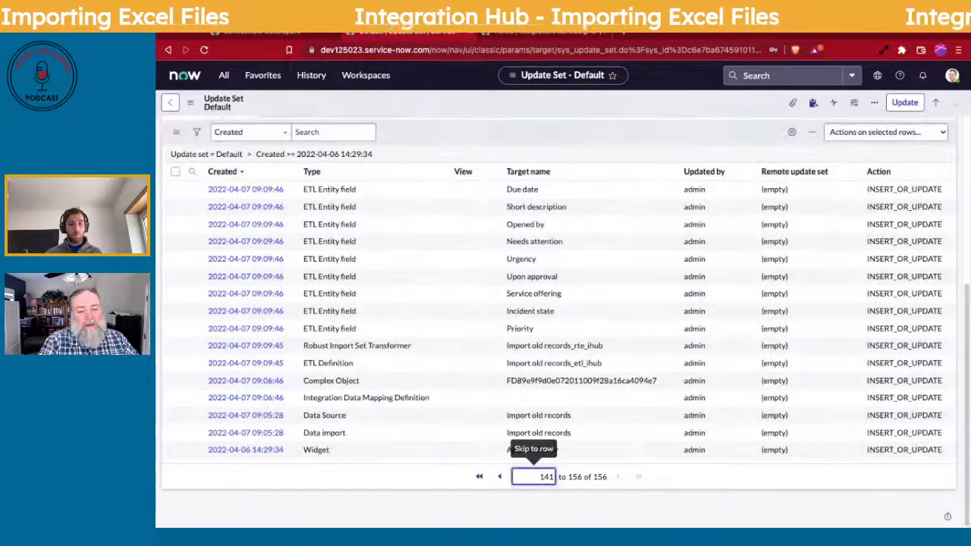